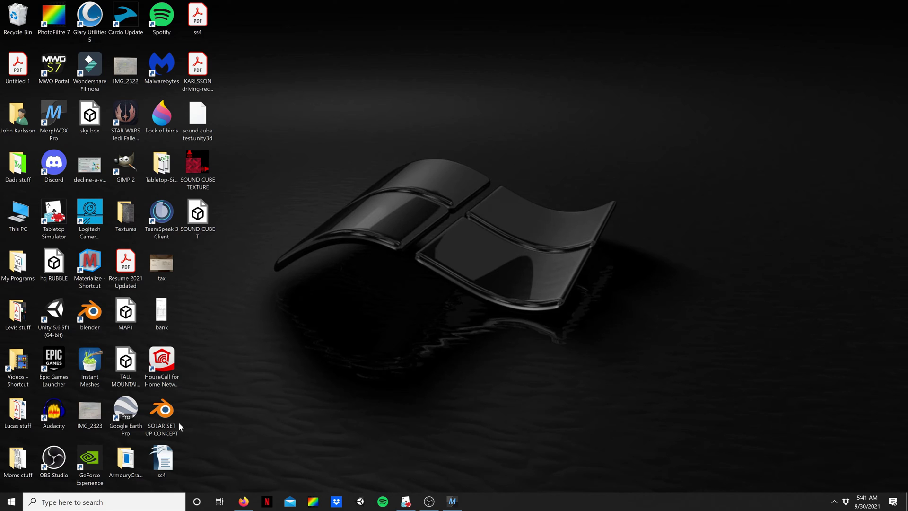
# - Launch Unity Hub and open the Tabletop-Simulator-Modding-master project in Unity 2019.1.0f2
pyautogui.doubleClick(54, 313)
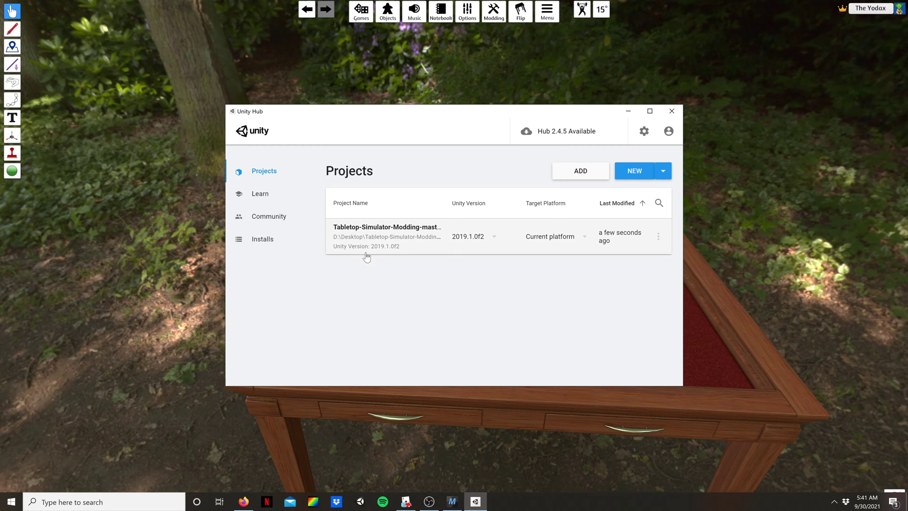
pyautogui.click(399, 232)
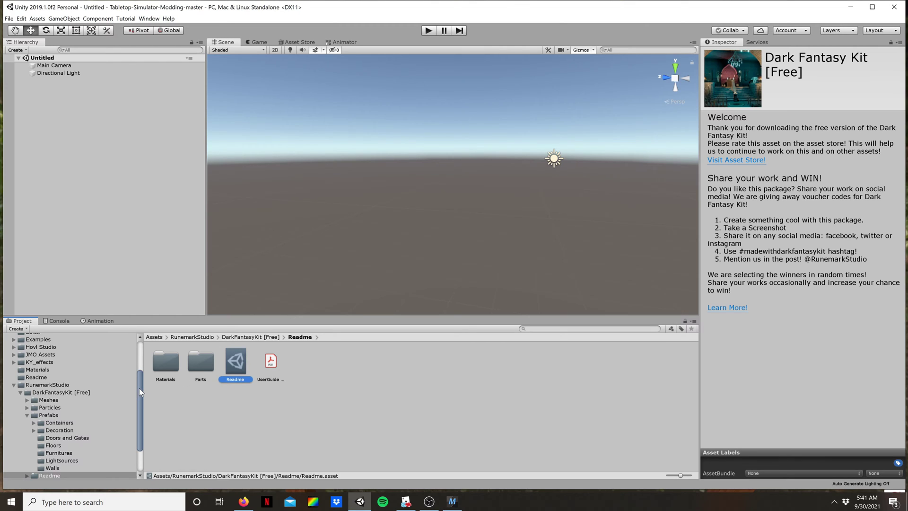
# - Place the SOUND CUBE T model from Assets into the scene and apply the red sound cube texture
pyautogui.moveTo(139, 388); pyautogui.dragTo(130, 334)
pyautogui.click(17, 383)
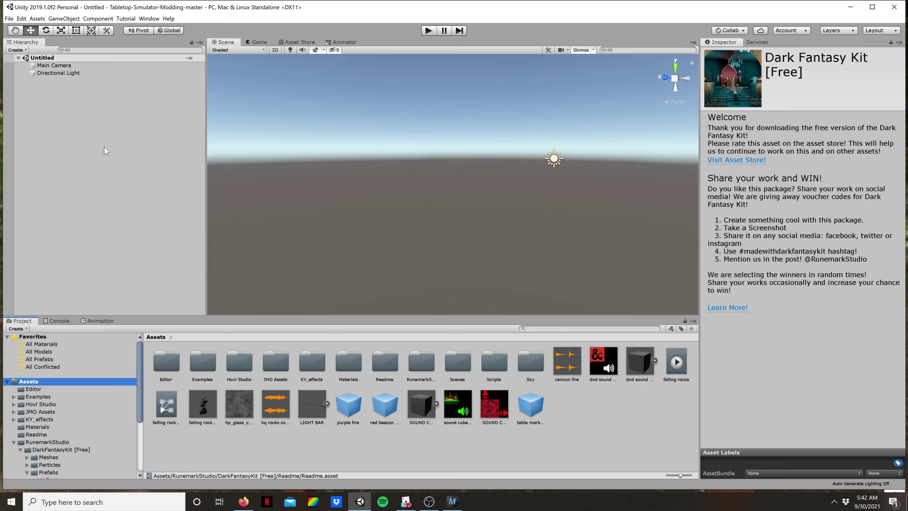
pyautogui.moveTo(469, 213); pyautogui.dragTo(490, 213, button='right')
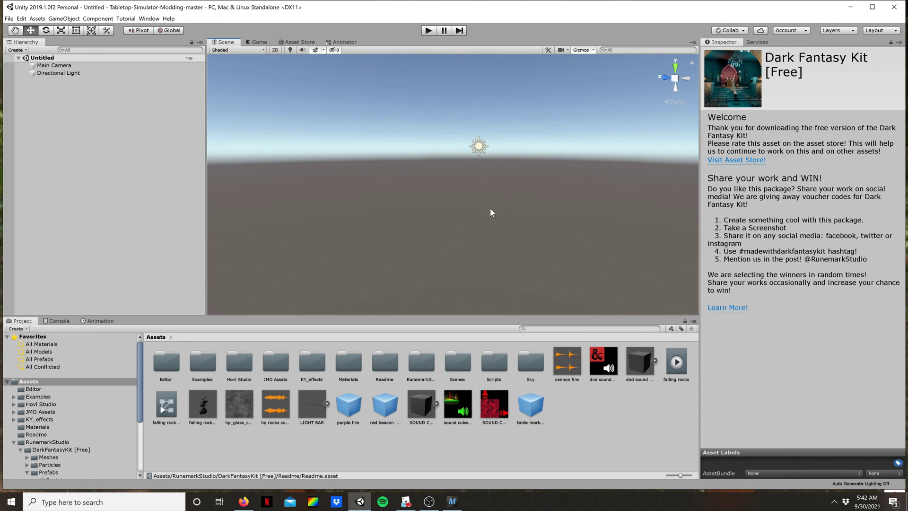
pyautogui.click(424, 406)
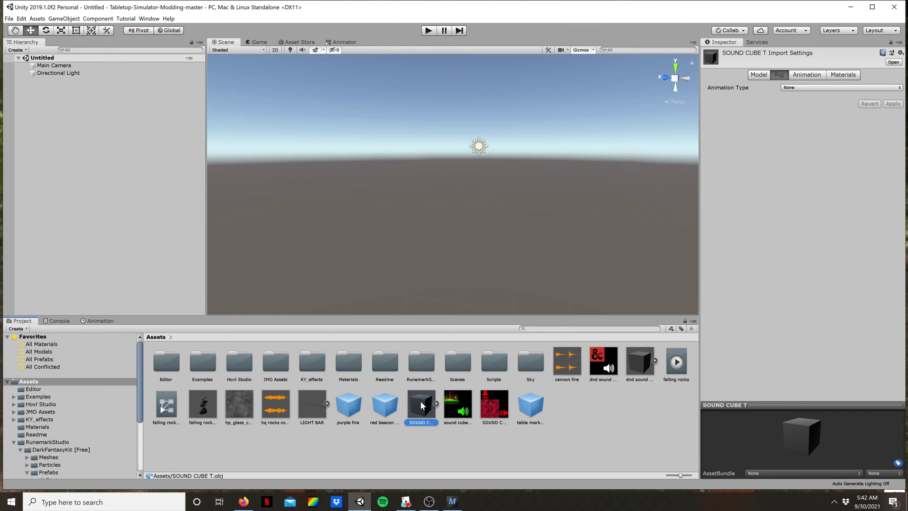
pyautogui.moveTo(421, 401); pyautogui.dragTo(451, 194)
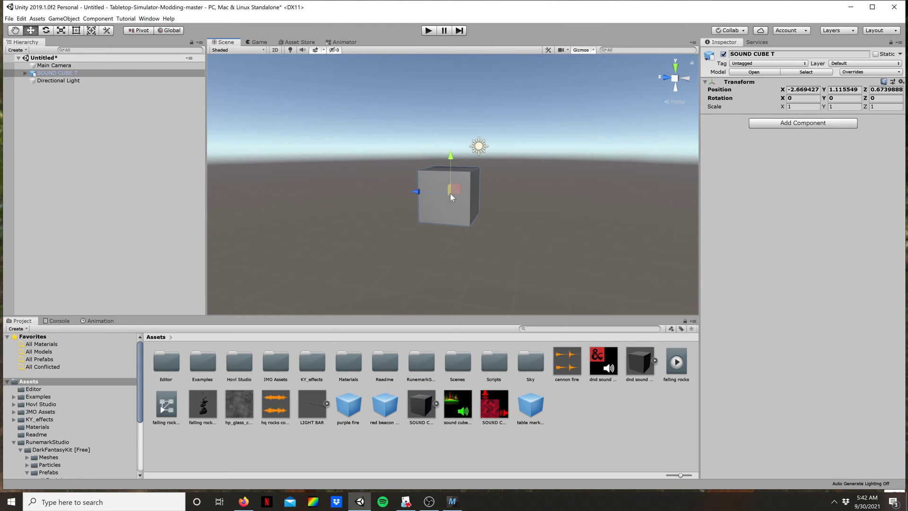
pyautogui.moveTo(502, 410); pyautogui.dragTo(447, 207)
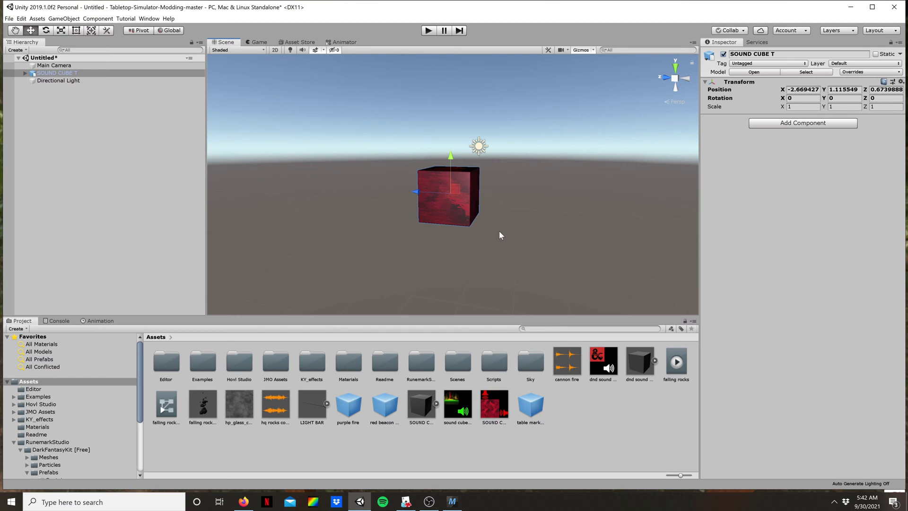
# - Orbit, pan and zoom the Scene view to get a good look at the red cube
pyautogui.moveTo(500, 236); pyautogui.dragTo(393, 247, button='right')
pyautogui.scroll(3, 484, 231)
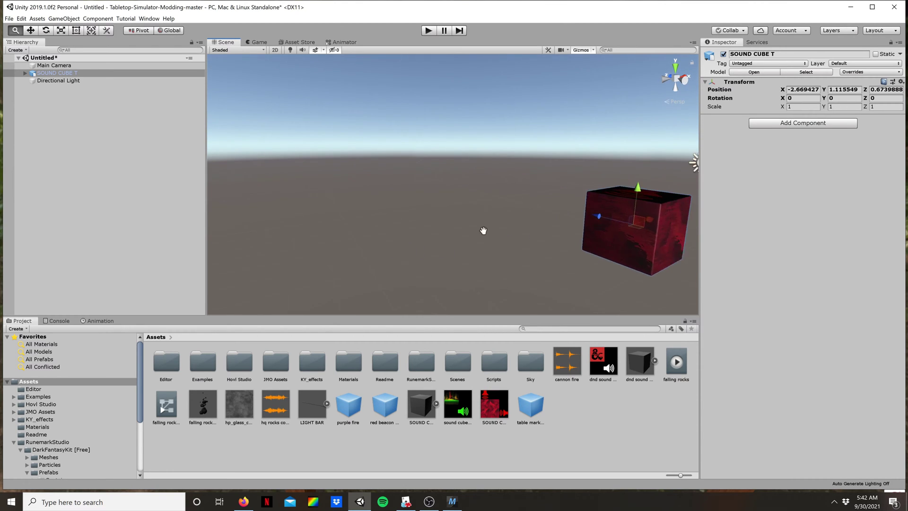
pyautogui.scroll(-3, 483, 230)
pyautogui.moveTo(483, 230); pyautogui.dragTo(515, 211, button='right')
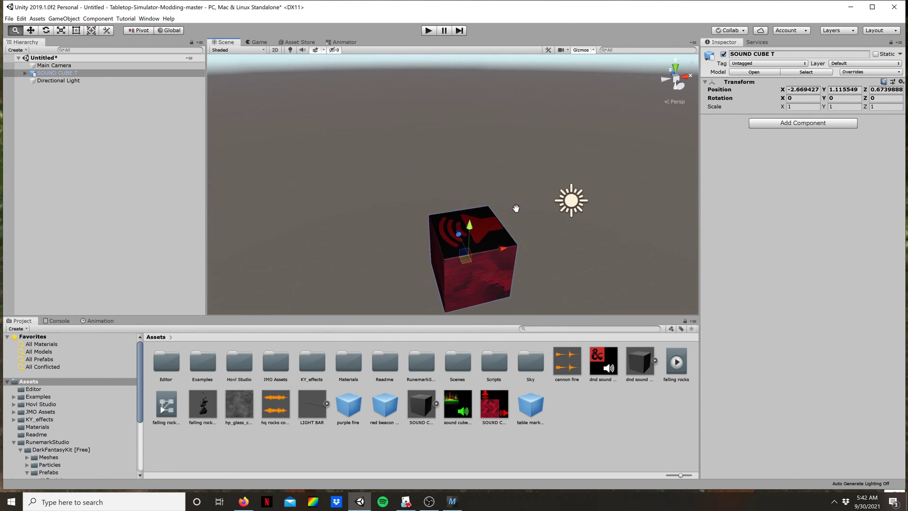
pyautogui.moveTo(476, 262); pyautogui.dragTo(503, 210, button='right')
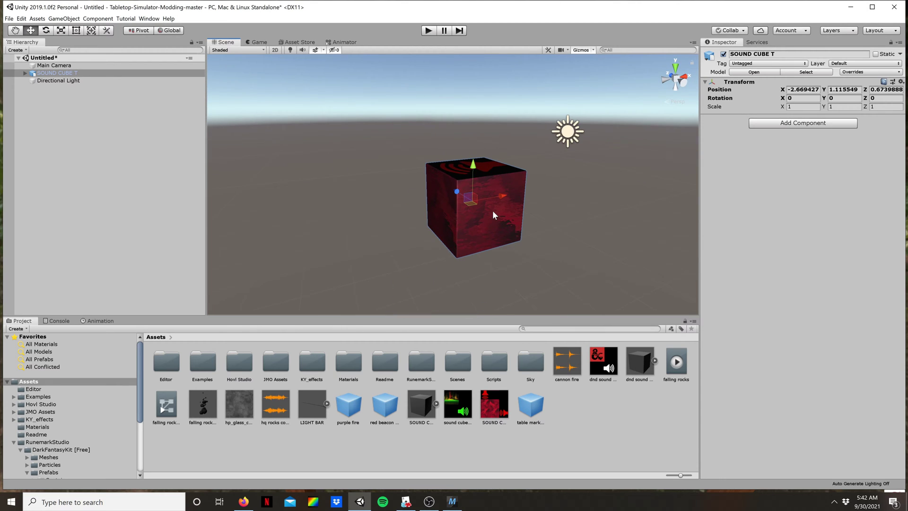
pyautogui.scroll(-3, 492, 210)
pyautogui.moveTo(478, 218); pyautogui.dragTo(544, 220, button='right')
pyautogui.scroll(1, 485, 194)
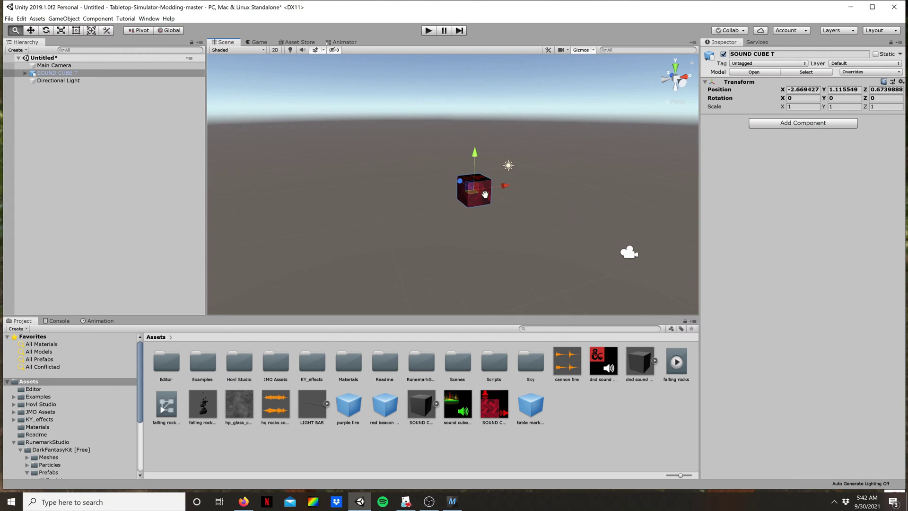
pyautogui.moveTo(484, 194); pyautogui.dragTo(488, 214, button='middle')
pyautogui.scroll(2, 487, 215)
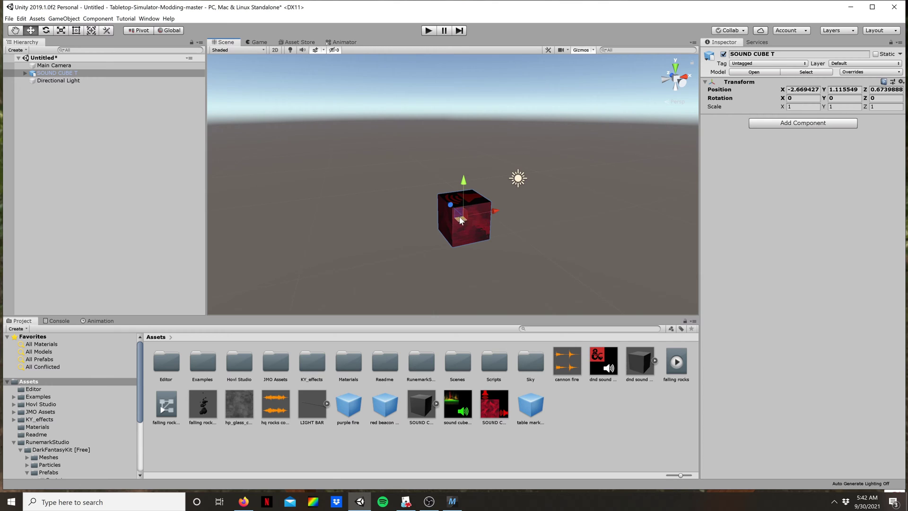
pyautogui.scroll(-3, 460, 220)
pyautogui.moveTo(460, 220); pyautogui.dragTo(378, 218, button='right')
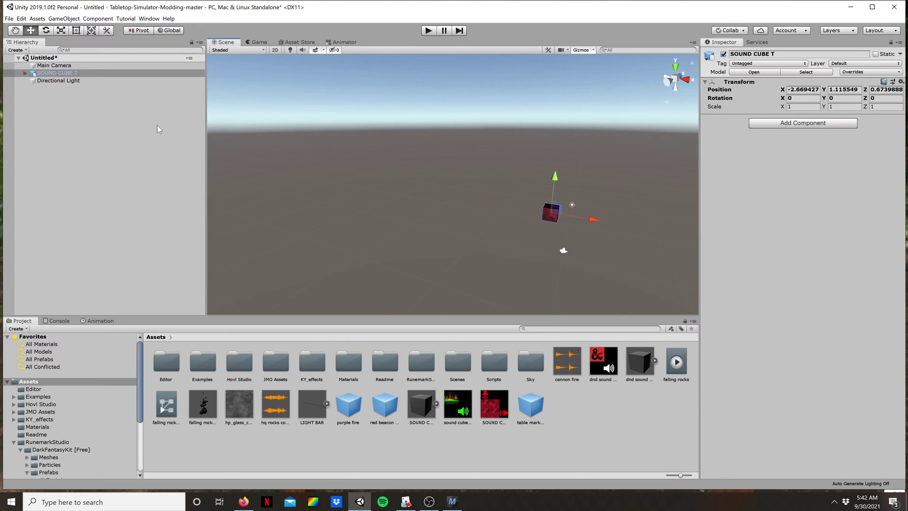
# - Frame SOUND CUBE T and inspect its default child, which uses the SOUND CUBE TEXTURE 2 material
pyautogui.click(63, 73)
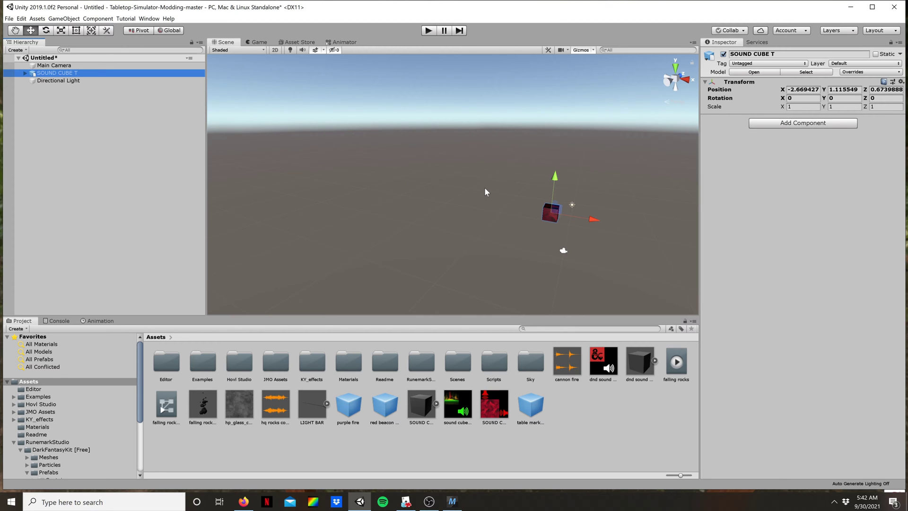
pyautogui.press('f')
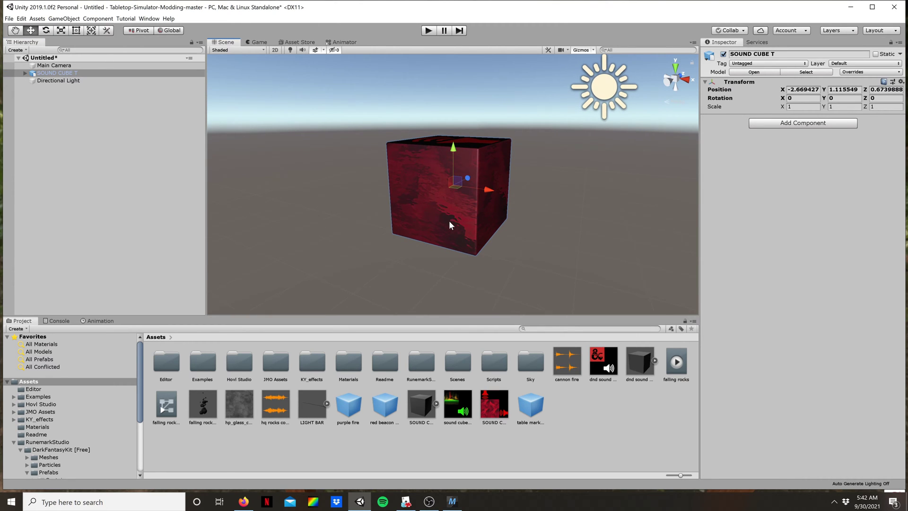
pyautogui.moveTo(449, 221); pyautogui.dragTo(470, 231, button='right')
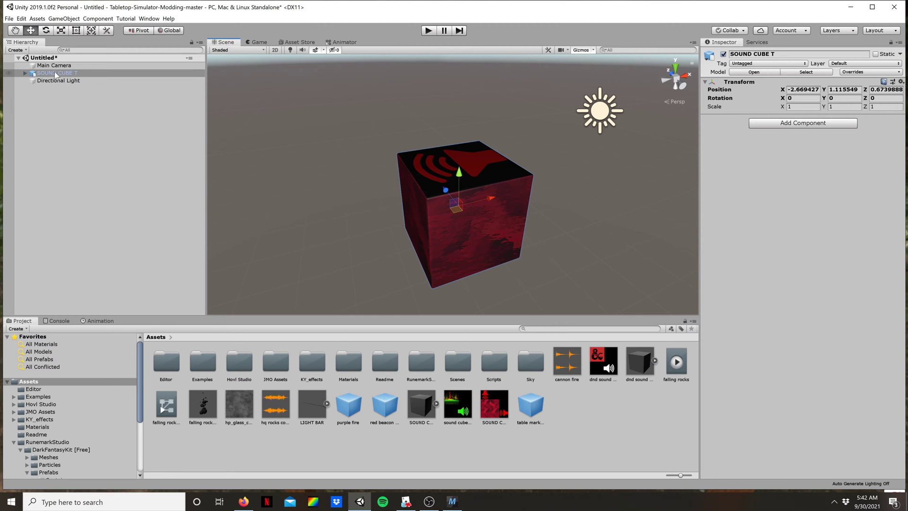
pyautogui.click(26, 73)
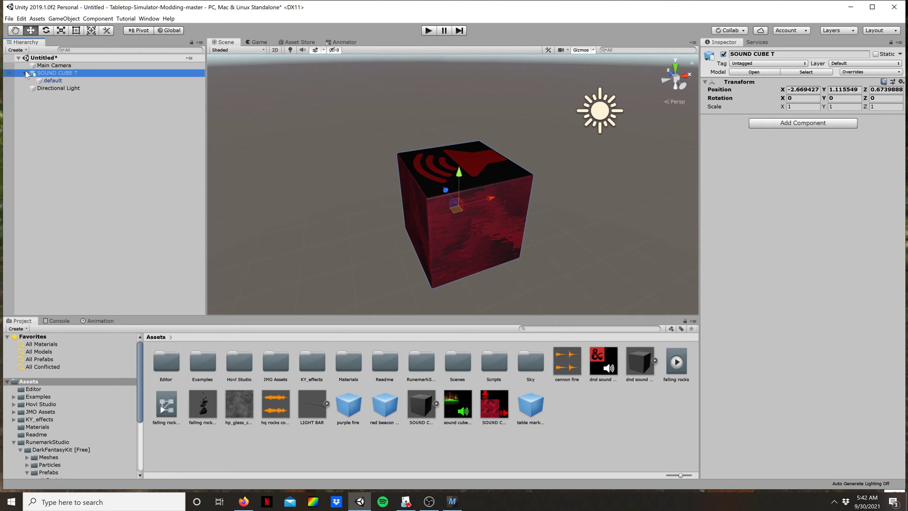
pyautogui.click(55, 81)
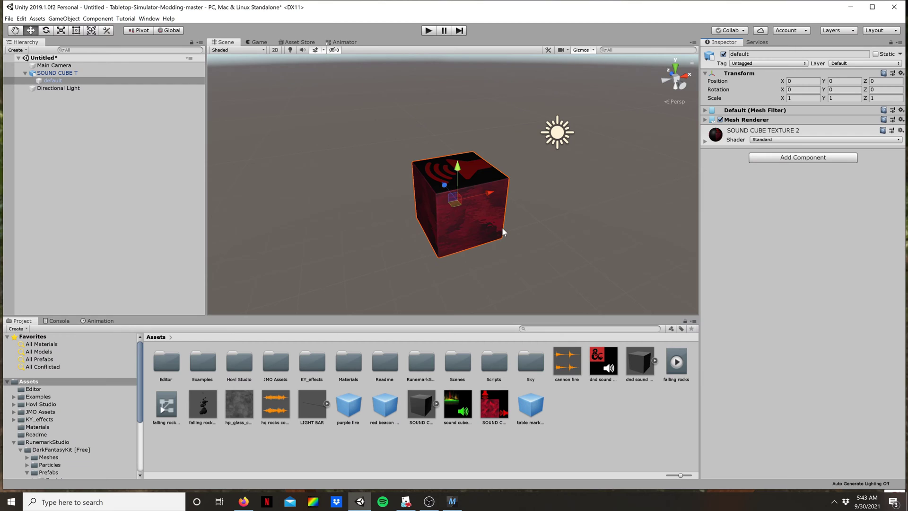
pyautogui.moveTo(502, 228); pyautogui.dragTo(455, 242, button='right')
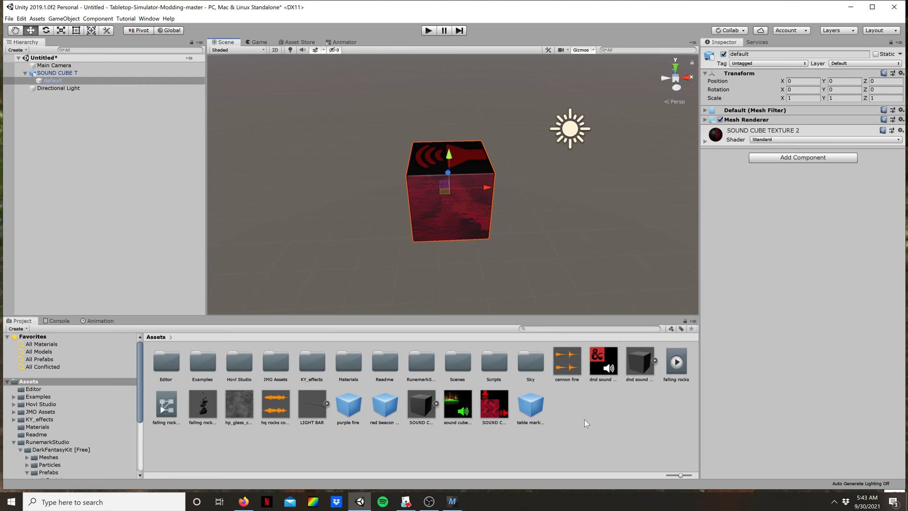
# - Import the Solitude witcher track from Desktop > Dads stuff > Genesys Music into Assets
pyautogui.rightClick(470, 447)
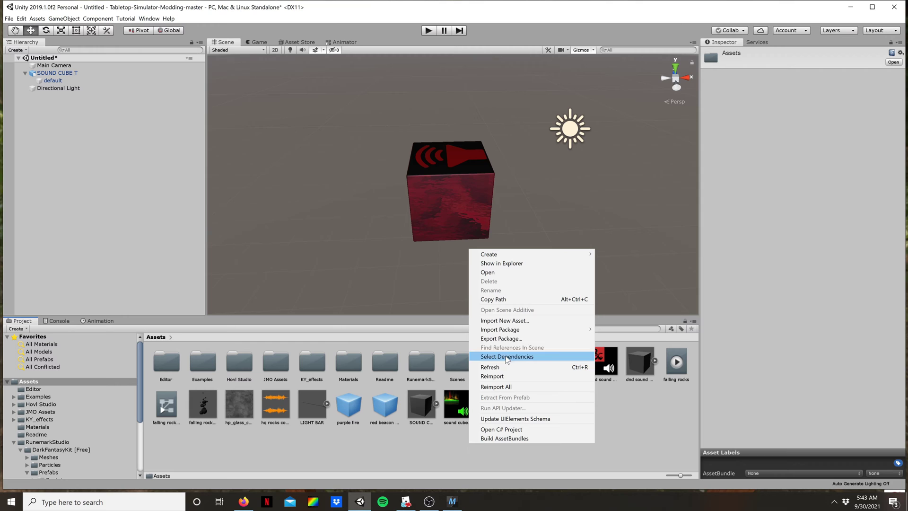
pyautogui.click(499, 322)
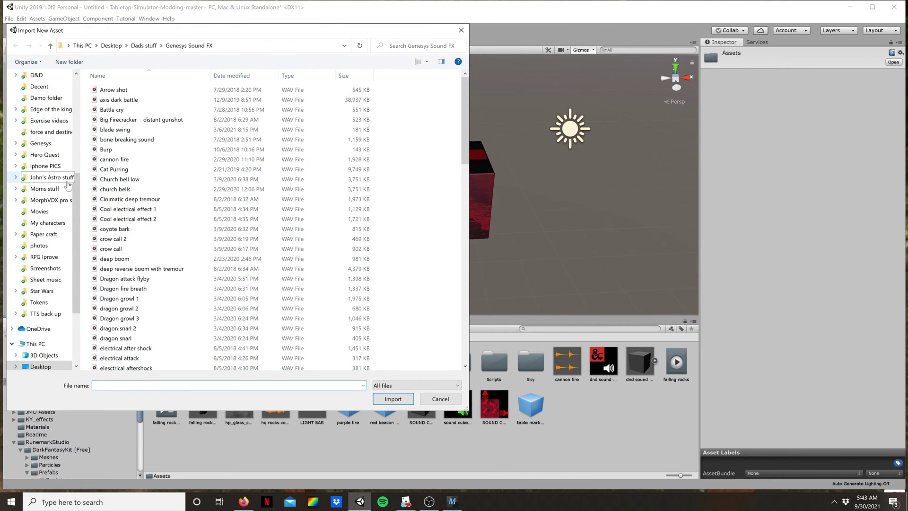
pyautogui.moveTo(76, 182); pyautogui.dragTo(87, 81)
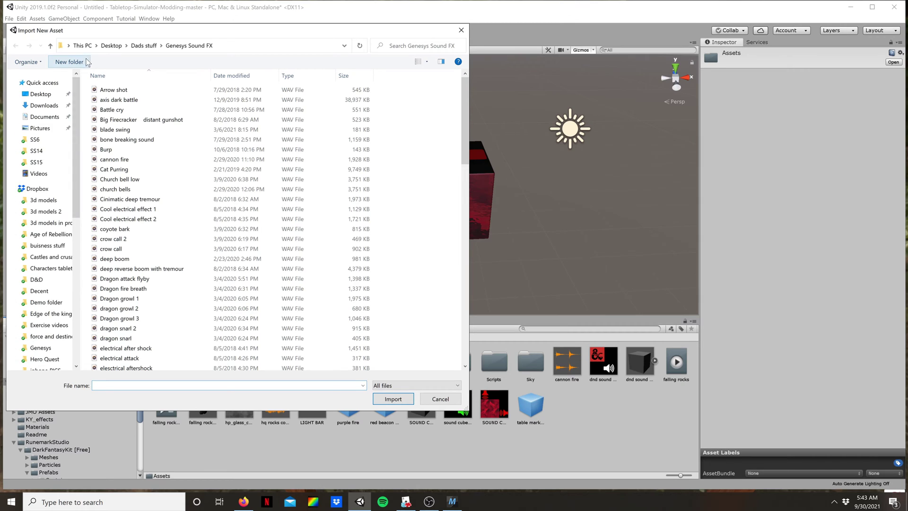
pyautogui.click(46, 96)
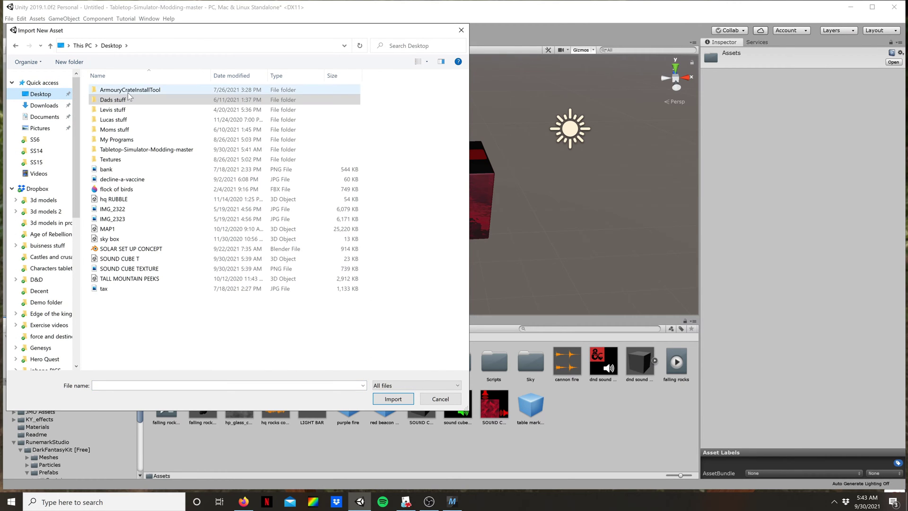
pyautogui.click(113, 102)
pyautogui.doubleClick(112, 101)
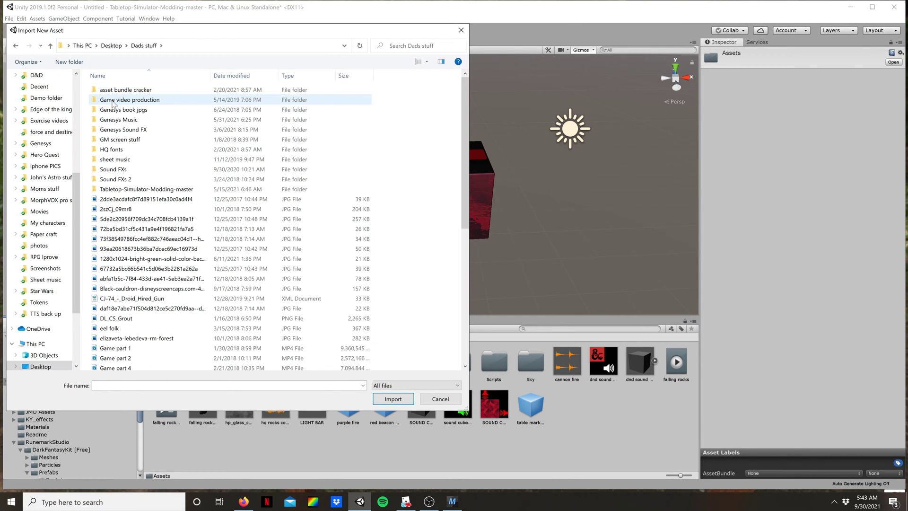
pyautogui.doubleClick(129, 120)
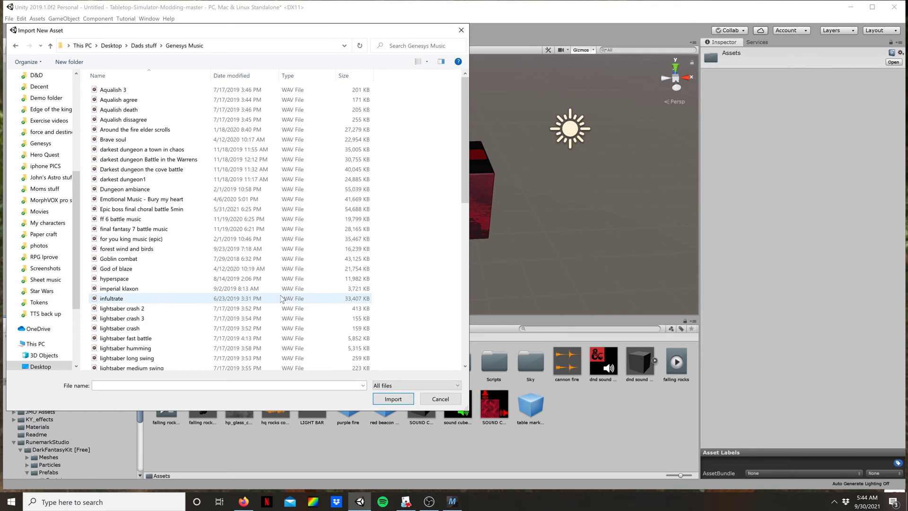
pyautogui.scroll(-6, 215, 304)
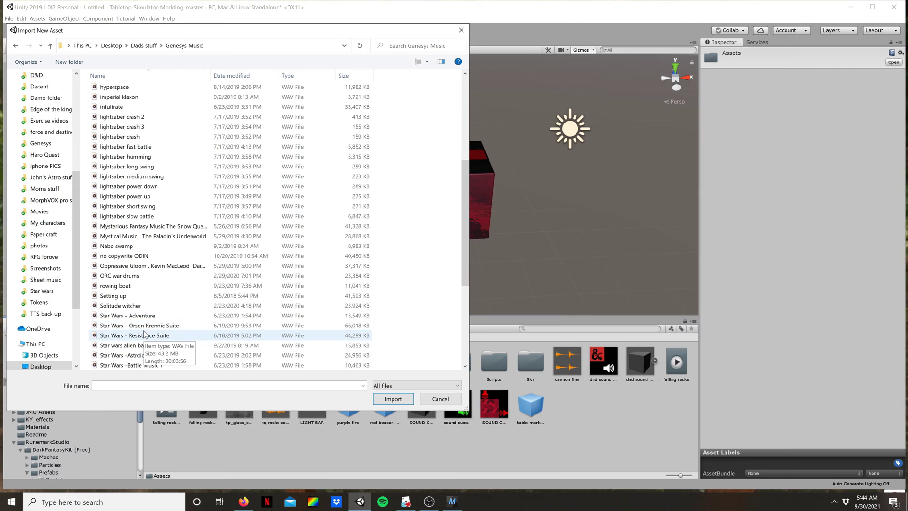
pyautogui.click(118, 307)
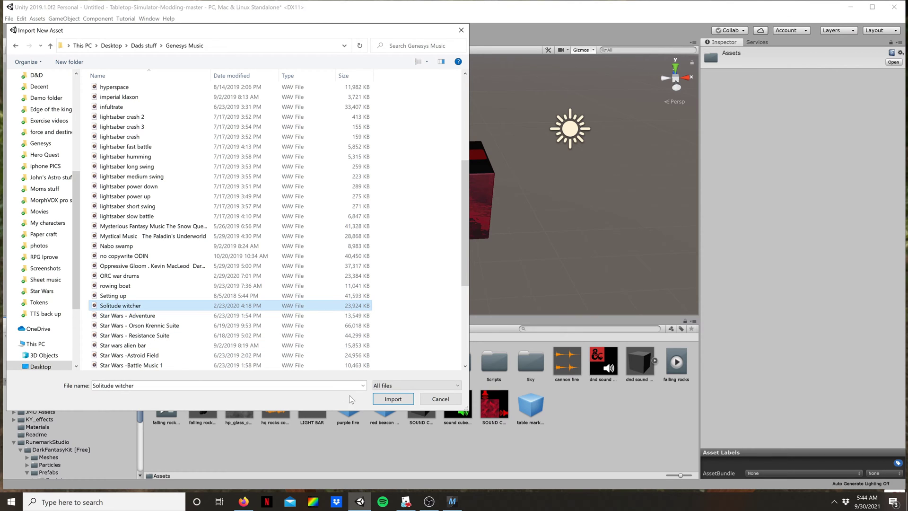
pyautogui.click(395, 401)
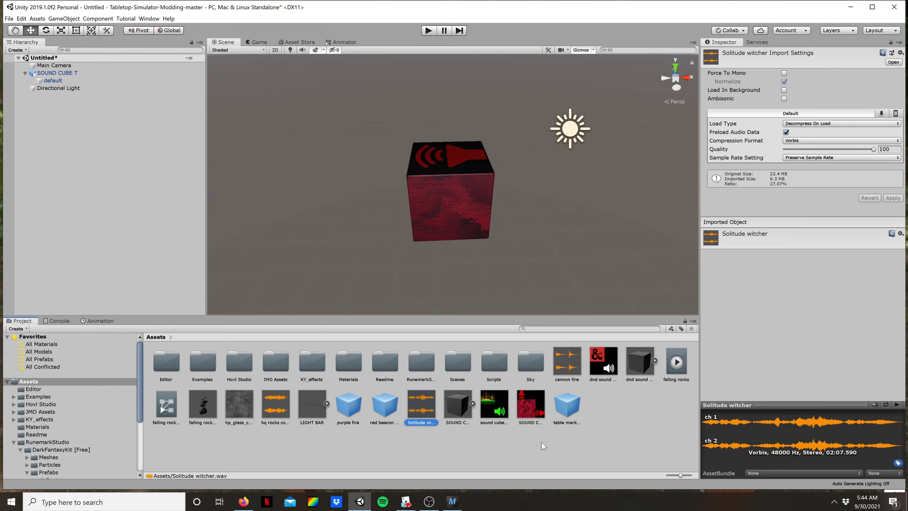
pyautogui.rightClick(416, 446)
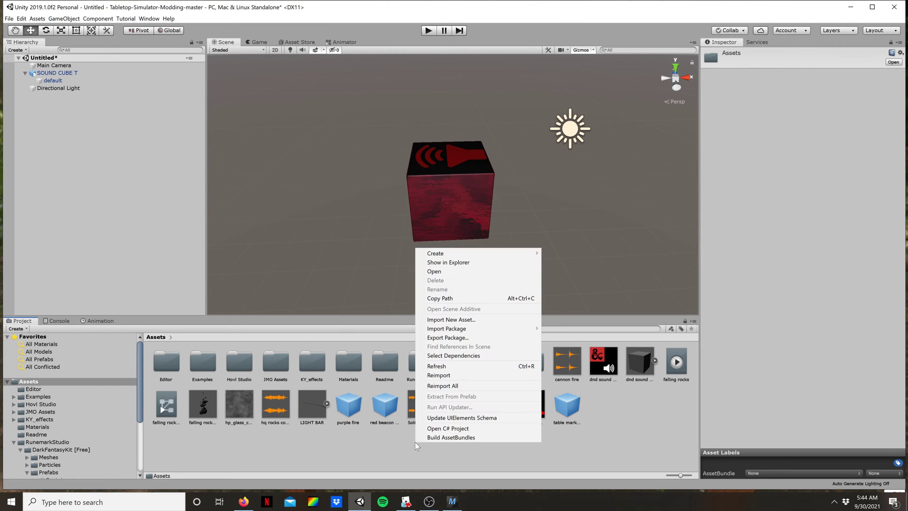
# - Import The Rise Of Heroes WAV file from the same music folder into Assets
pyautogui.click(448, 320)
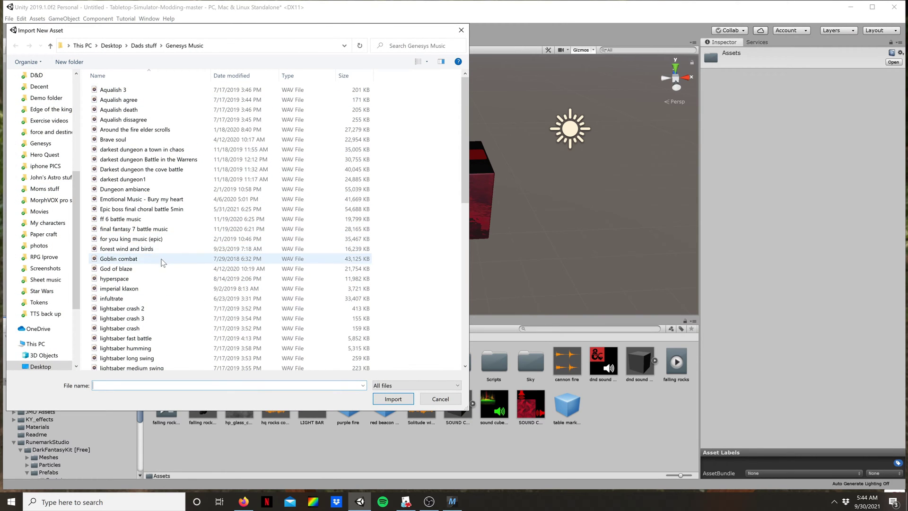
pyautogui.scroll(-3, 161, 262)
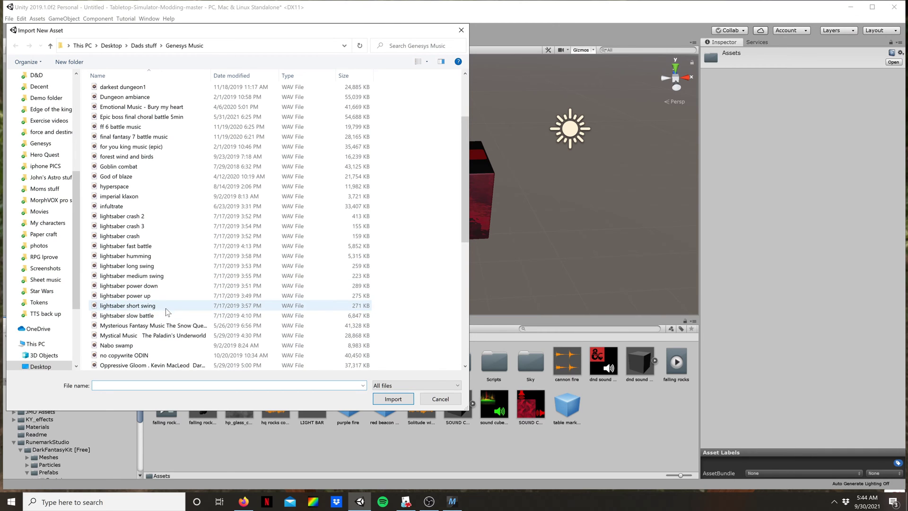
pyautogui.scroll(-3, 164, 310)
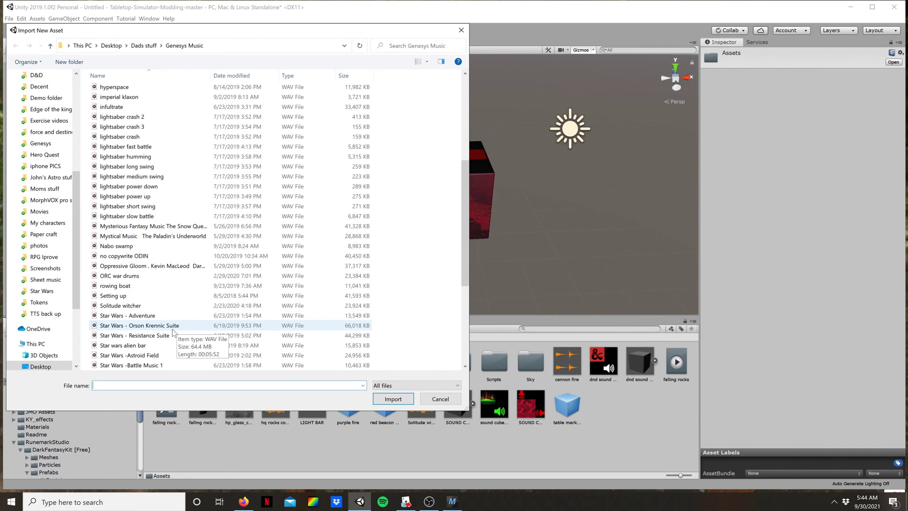
pyautogui.scroll(-3, 174, 331)
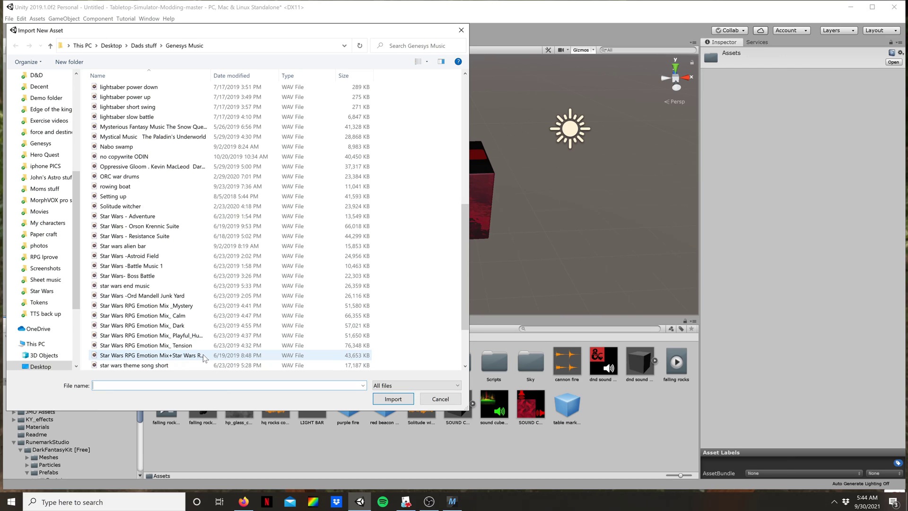
pyautogui.scroll(-2, 203, 353)
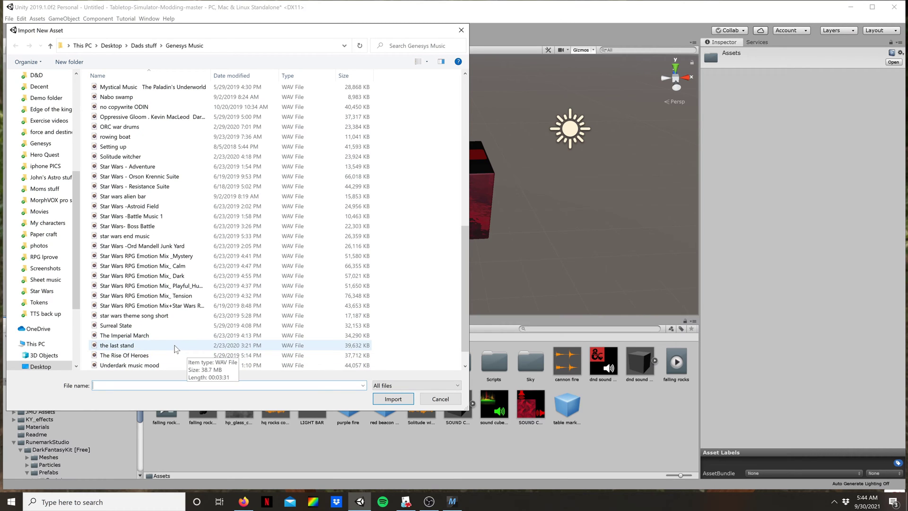
pyautogui.click(151, 356)
pyautogui.click(384, 399)
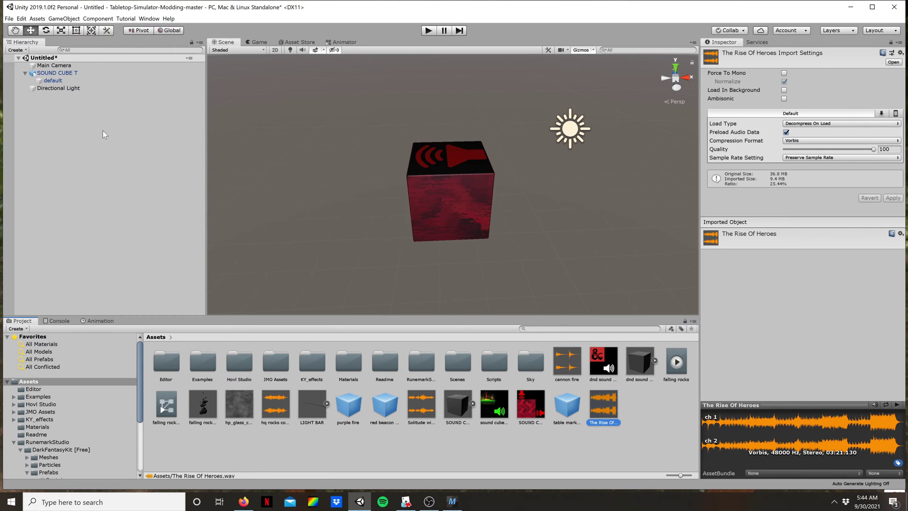
# - Add the TTS Asset Bundle Effects script to SOUND CUBE T and expand its Looping Effects list
pyautogui.click(58, 72)
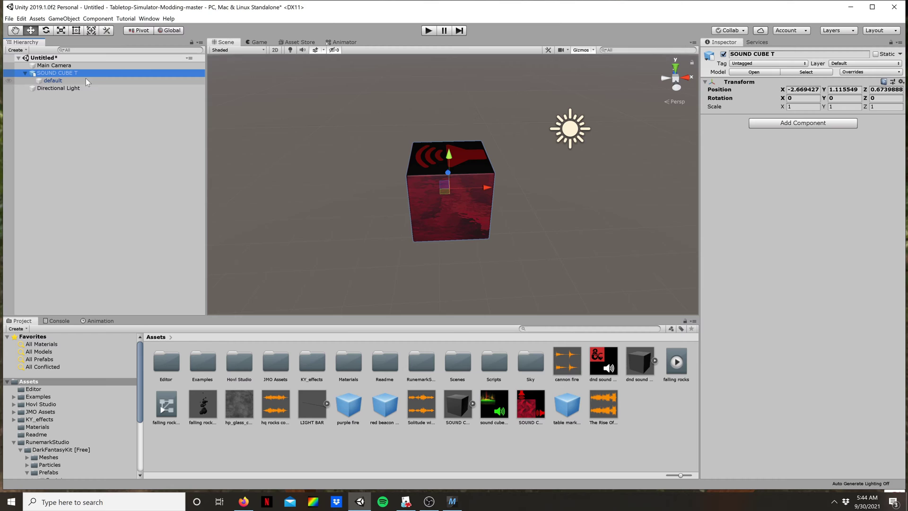
pyautogui.click(25, 73)
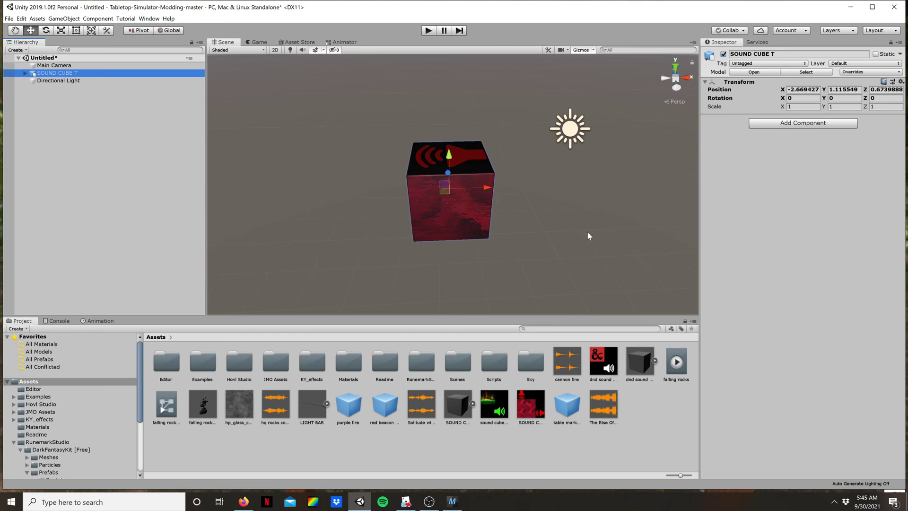
pyautogui.click(778, 123)
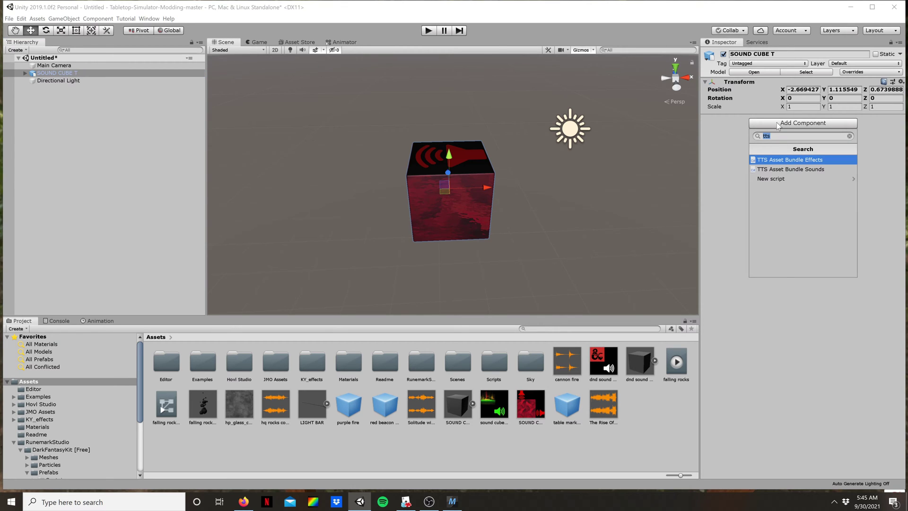
pyautogui.click(789, 160)
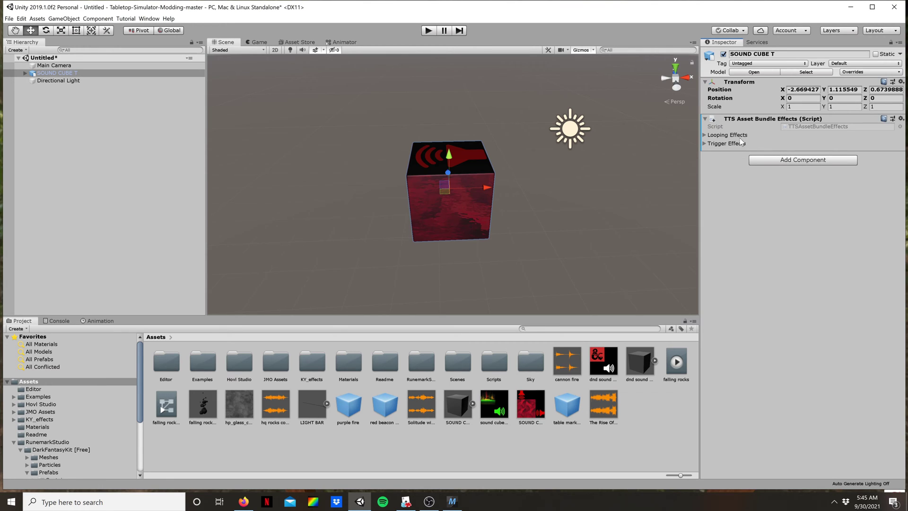
pyautogui.click(705, 135)
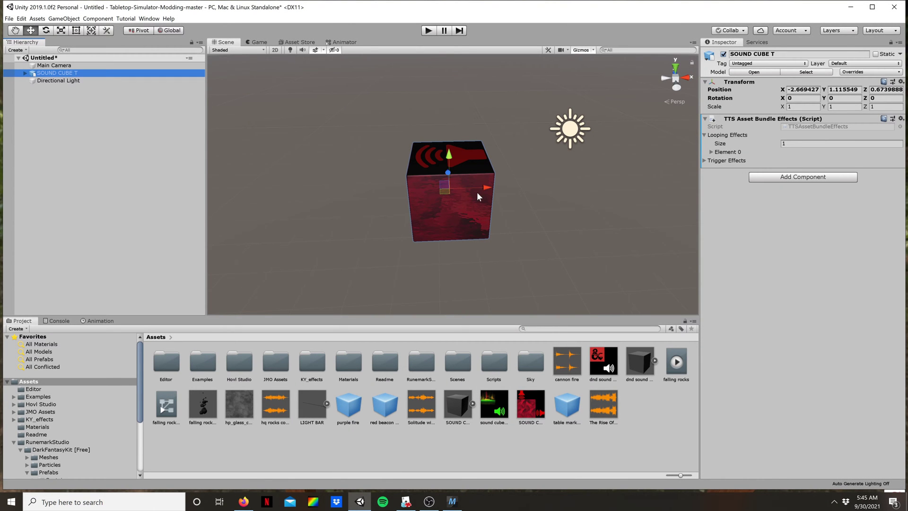
# - Set the Looping Effects list size to 2
pyautogui.click(770, 147)
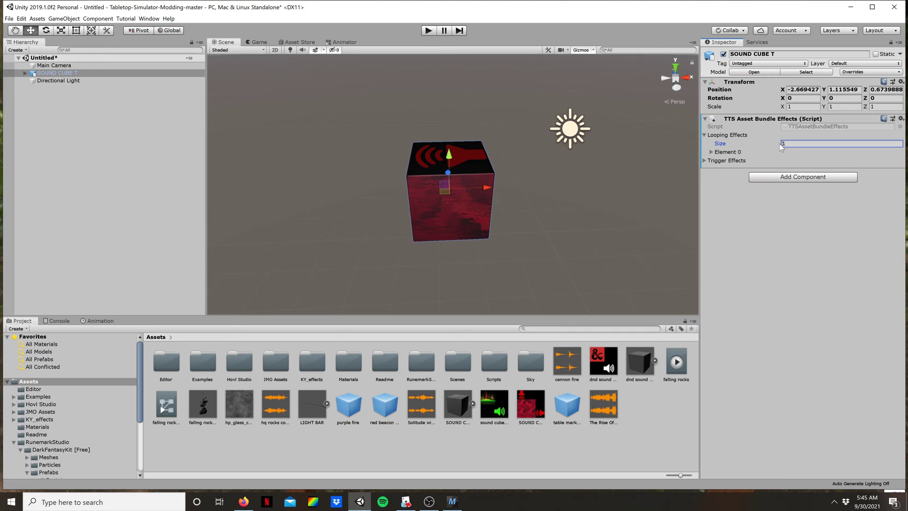
pyautogui.click(783, 144)
pyautogui.click(706, 134)
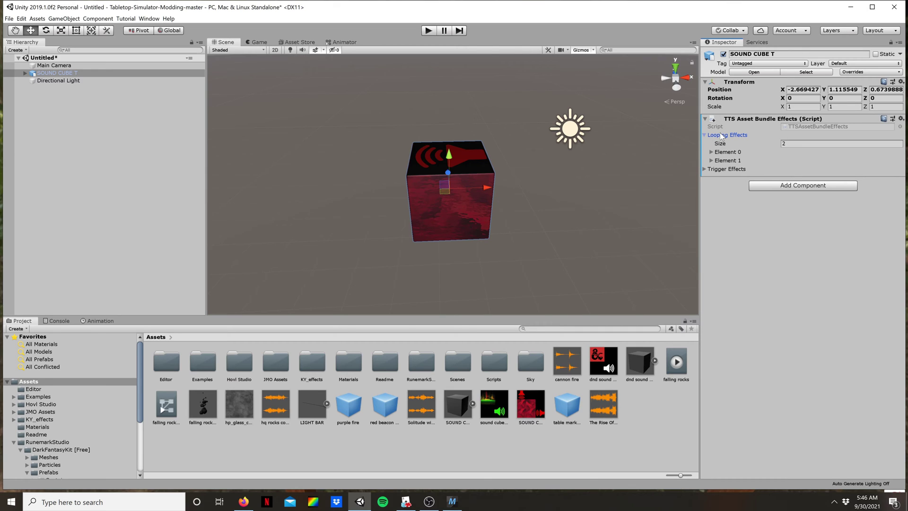
# - Name the first looping effect 'rISE OF HEROS'
pyautogui.click(711, 152)
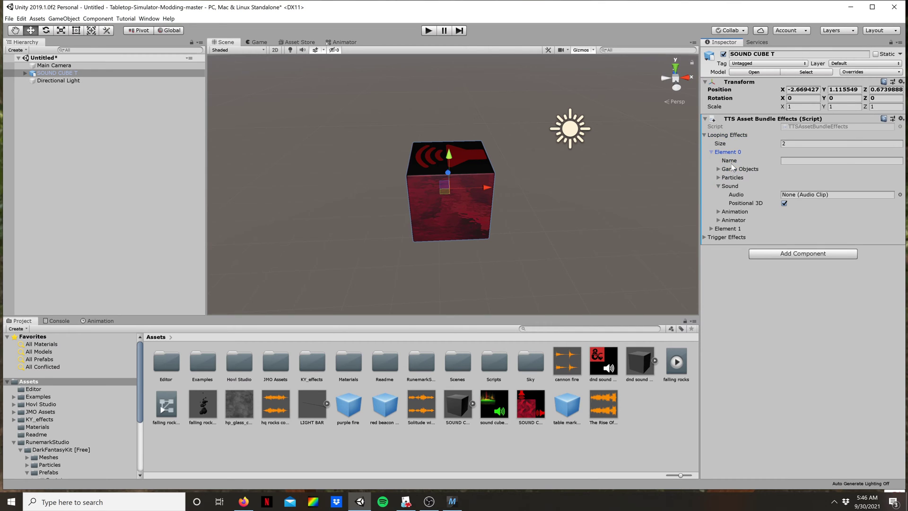
pyautogui.click(735, 161)
pyautogui.click(600, 419)
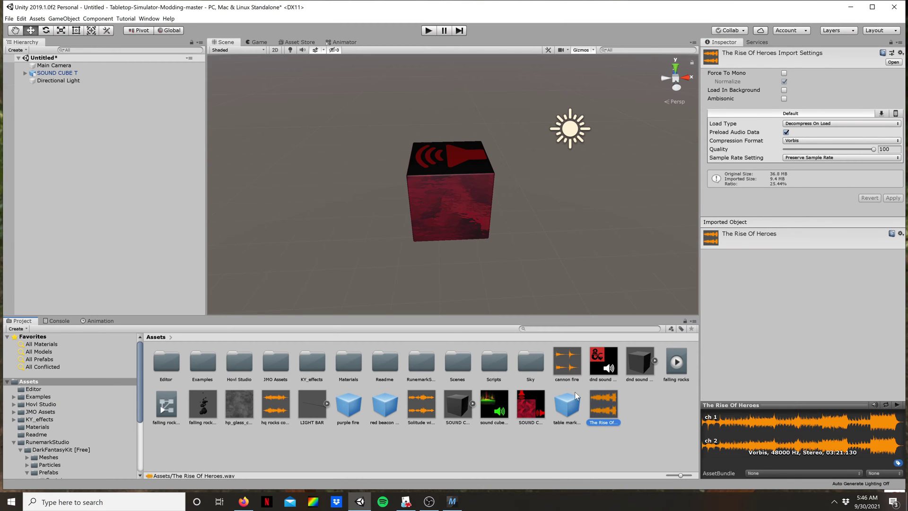
pyautogui.click(42, 73)
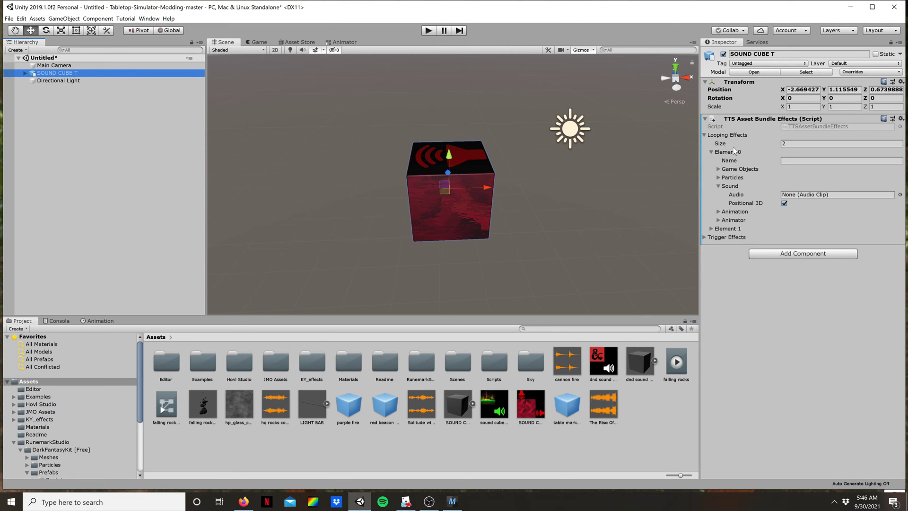
pyautogui.click(794, 161)
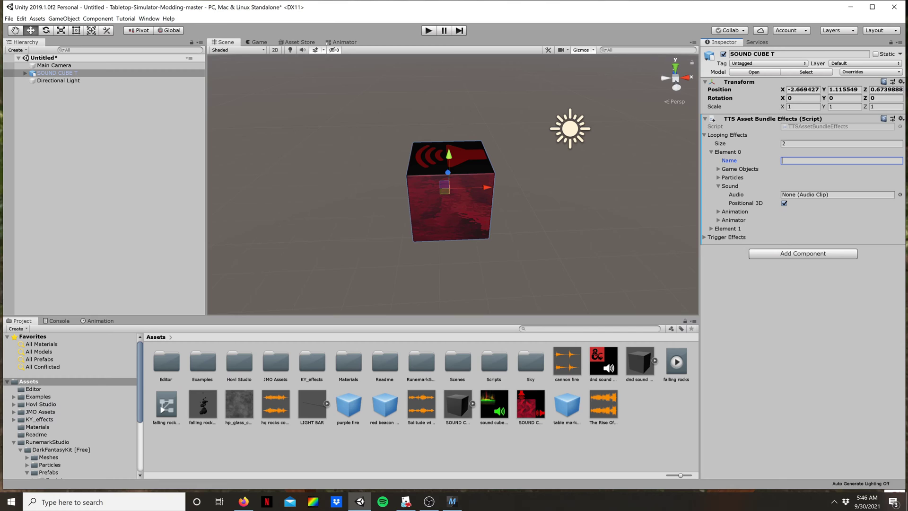
pyautogui.write('rISE OF HEROS')
# - Capitalise the name to RISE OF HEROS and assign The Rise Of Heroes clip as its audio
pyautogui.press('BackSpace')
pyautogui.write('R')
pyautogui.click(717, 187)
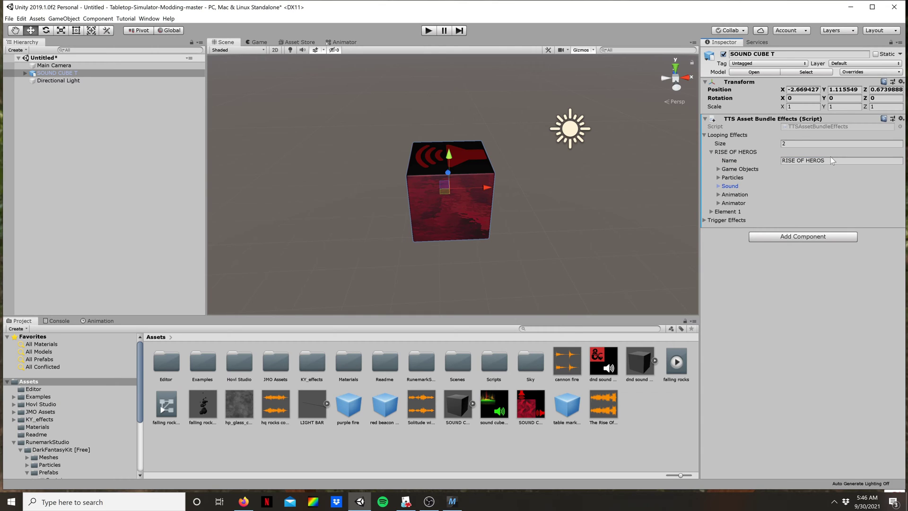
pyautogui.click(723, 188)
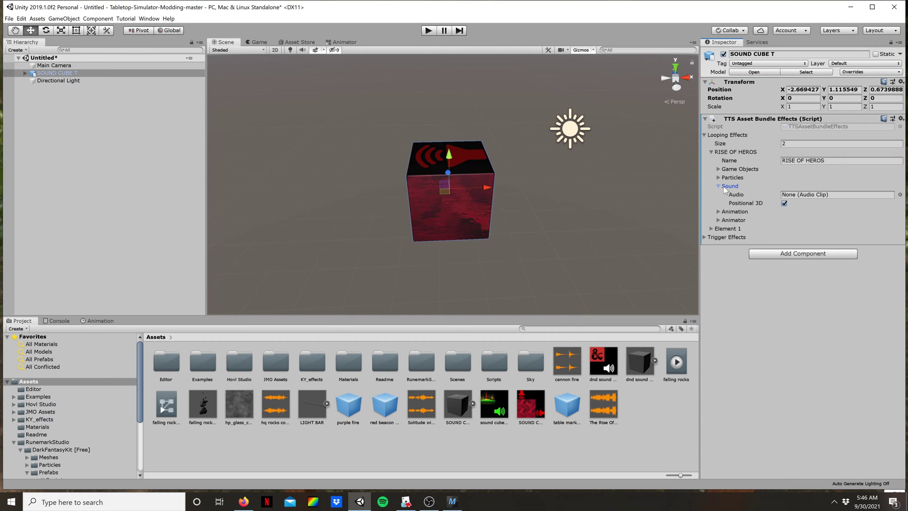
pyautogui.click(610, 402)
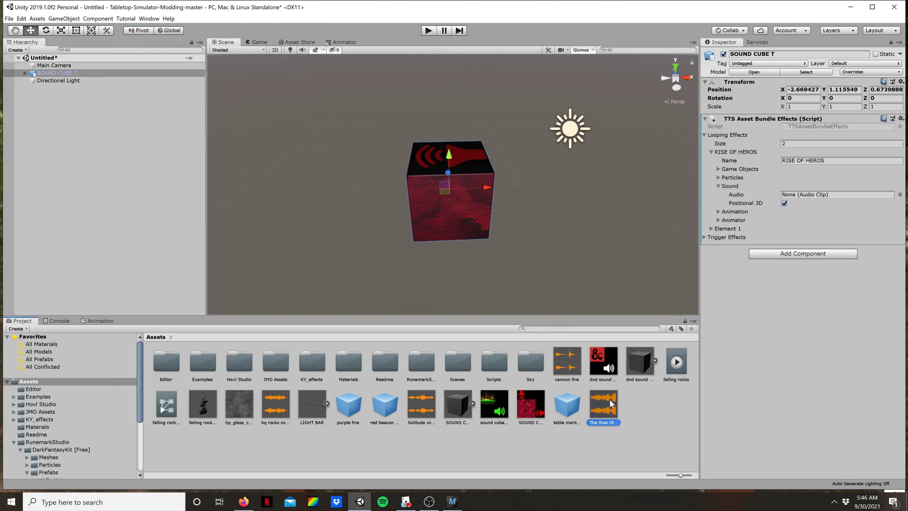
pyautogui.moveTo(609, 399); pyautogui.dragTo(791, 197)
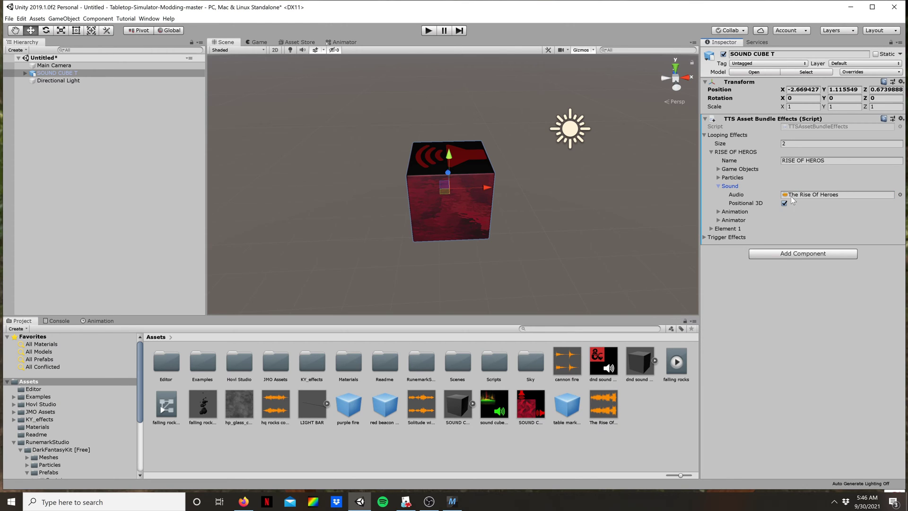
# - Correct the first effect's name to RISE OF HEROES
pyautogui.click(819, 164)
pyautogui.click(821, 163)
pyautogui.write('E')
pyautogui.click(719, 186)
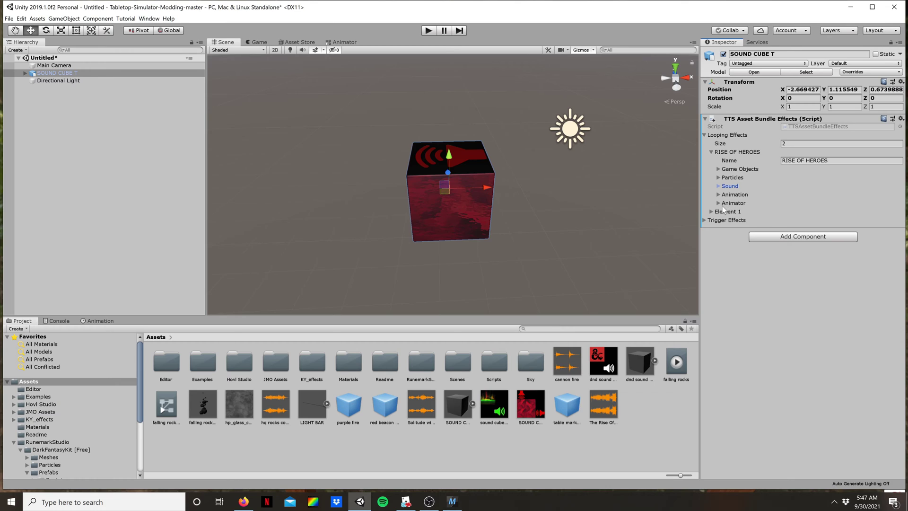
# - Give Element 1 the Solitude witcher audio clip and the name SOLITUDE
pyautogui.click(711, 152)
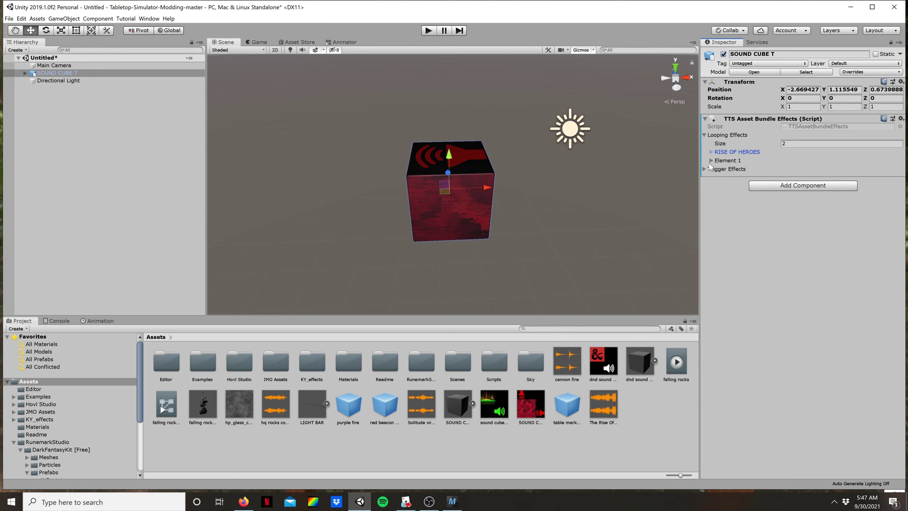
pyautogui.click(711, 161)
pyautogui.click(711, 161)
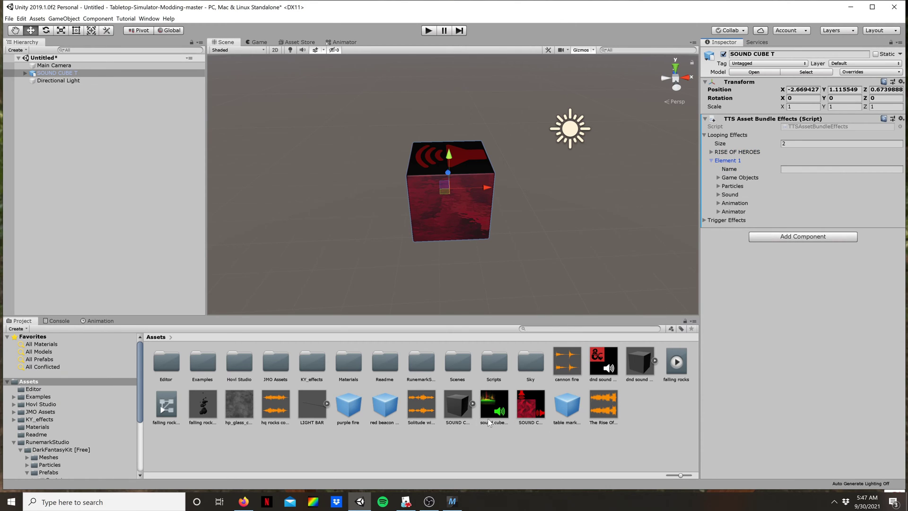
pyautogui.moveTo(421, 407); pyautogui.dragTo(386, 434)
pyautogui.click(718, 195)
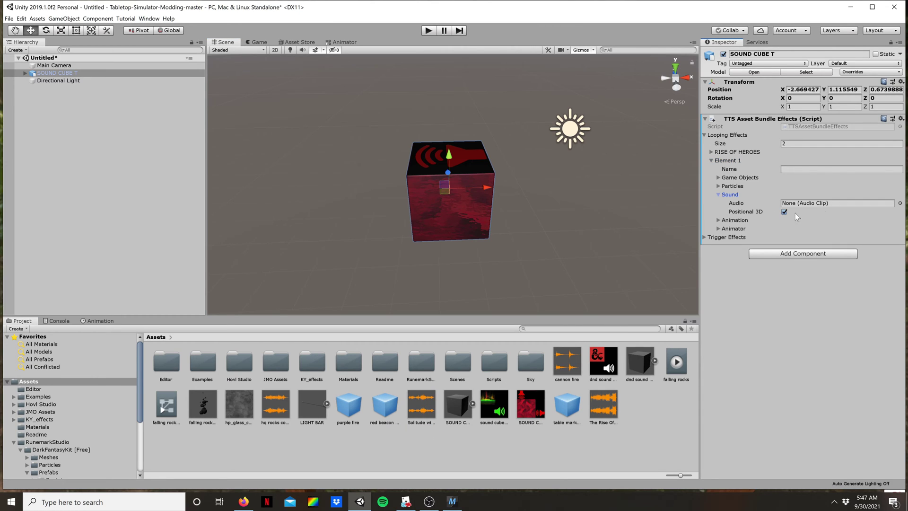
pyautogui.moveTo(421, 405); pyautogui.dragTo(789, 207)
pyautogui.click(799, 169)
pyautogui.write('SOLI')
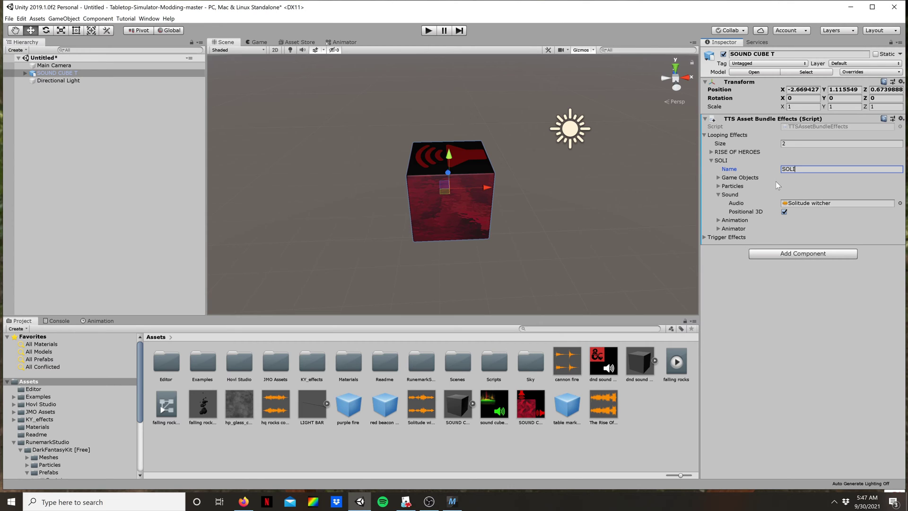
pyautogui.write('TUDE')
pyautogui.click(718, 195)
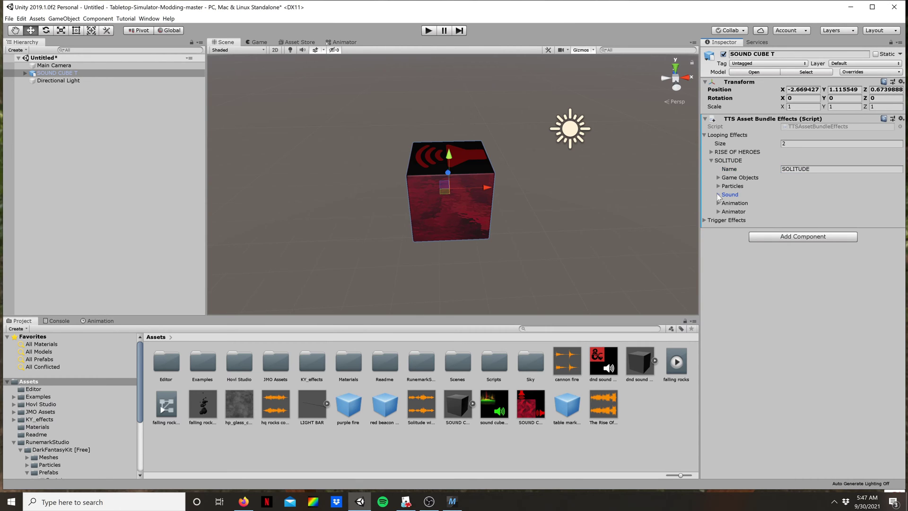
pyautogui.click(711, 161)
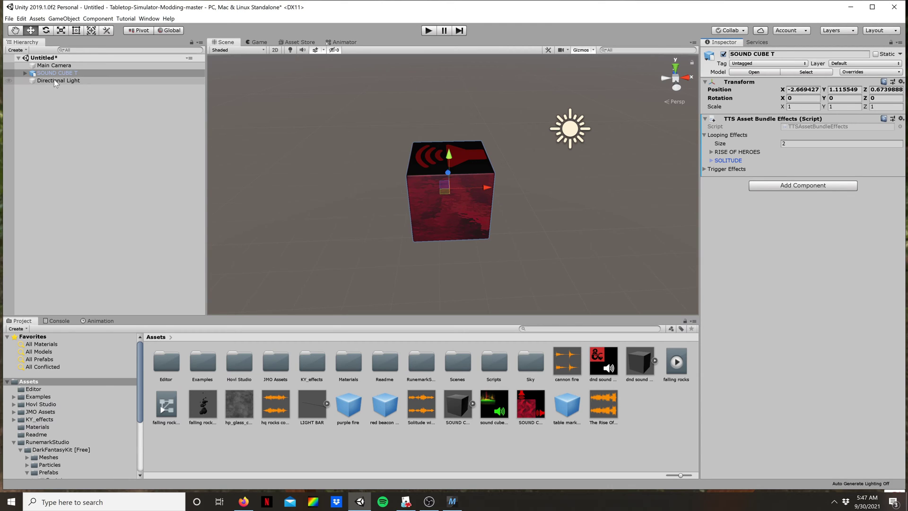
# - Save SOUND CUBE T as an original prefab tagged with AssetBundle 'sound cube test 1'
pyautogui.moveTo(49, 74); pyautogui.dragTo(478, 438)
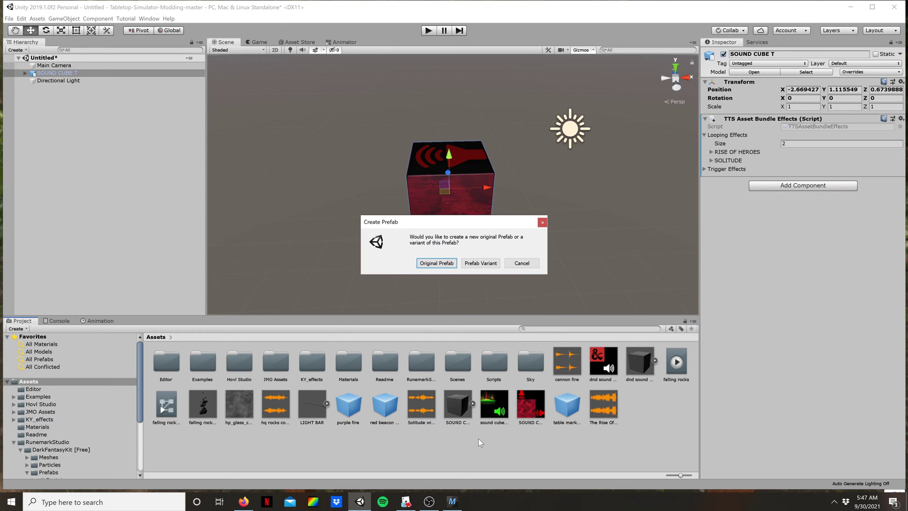
pyautogui.click(444, 265)
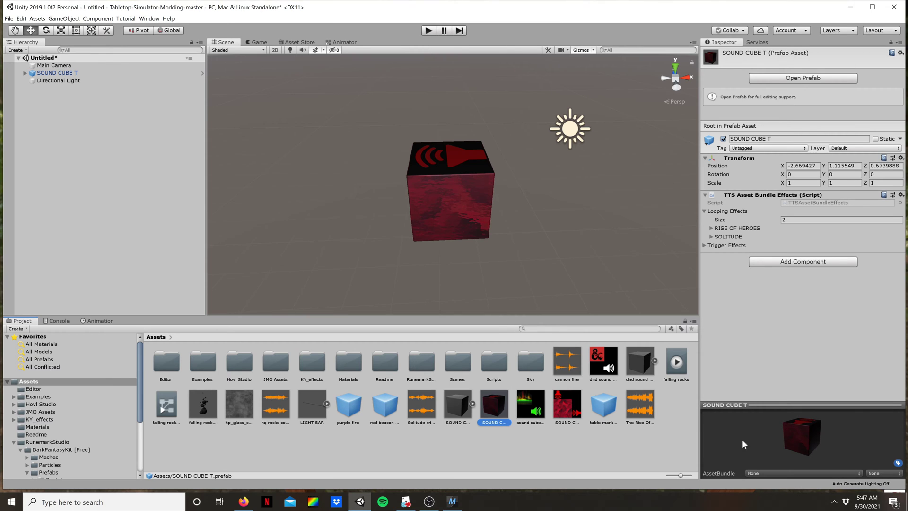
pyautogui.click(753, 474)
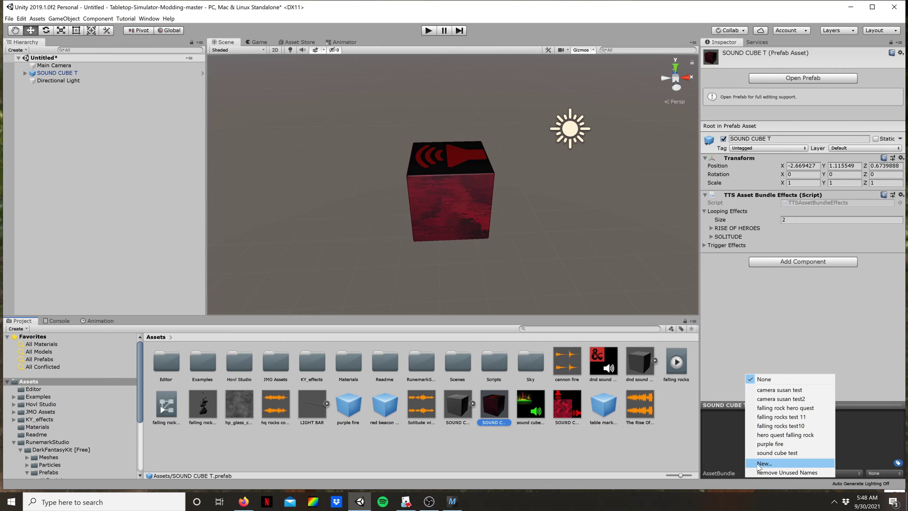
pyautogui.click(760, 464)
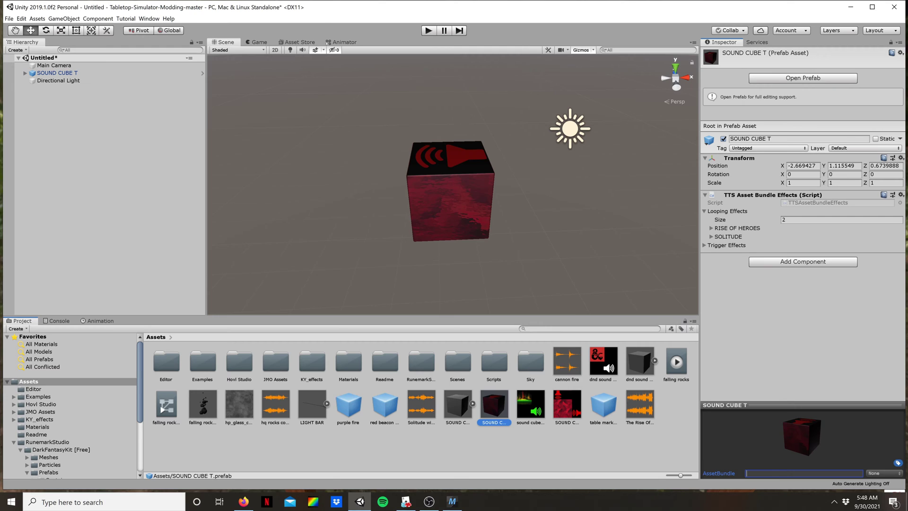
pyautogui.click(500, 410)
pyautogui.click(752, 473)
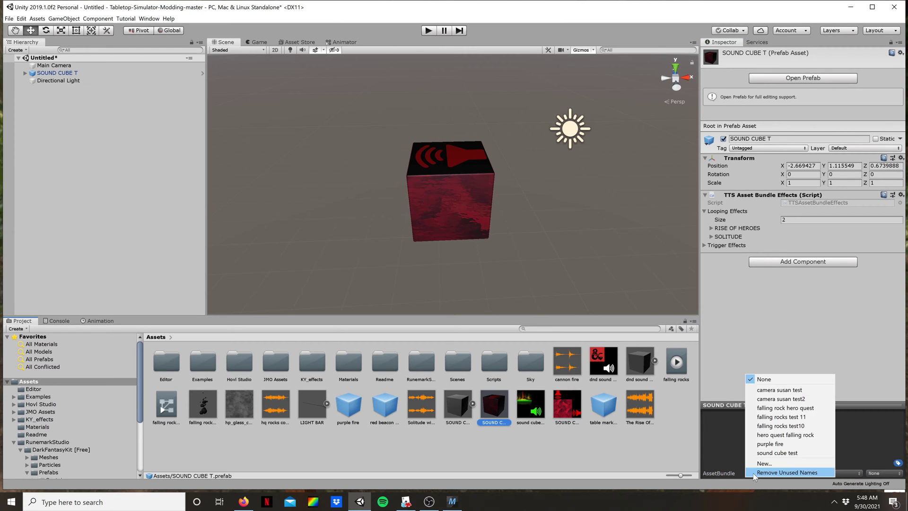
pyautogui.click(757, 464)
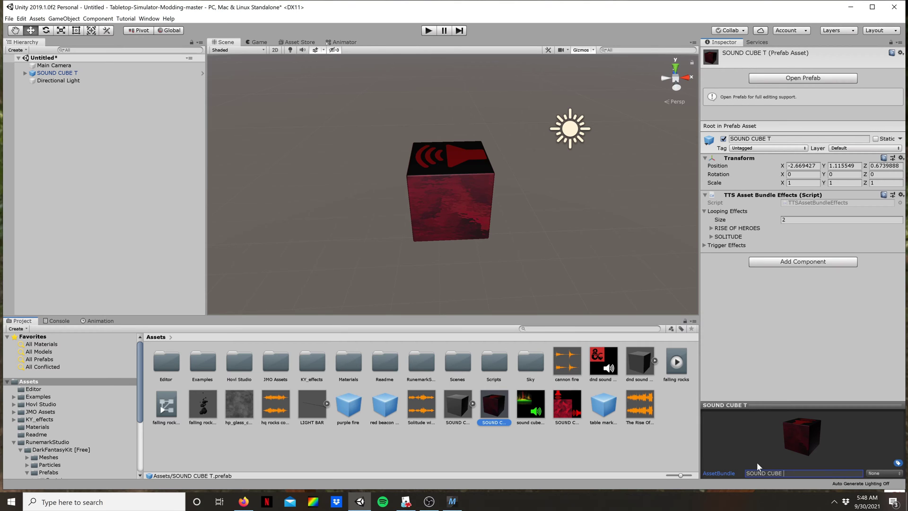
pyautogui.write('TEST 1')
pyautogui.press('Return')
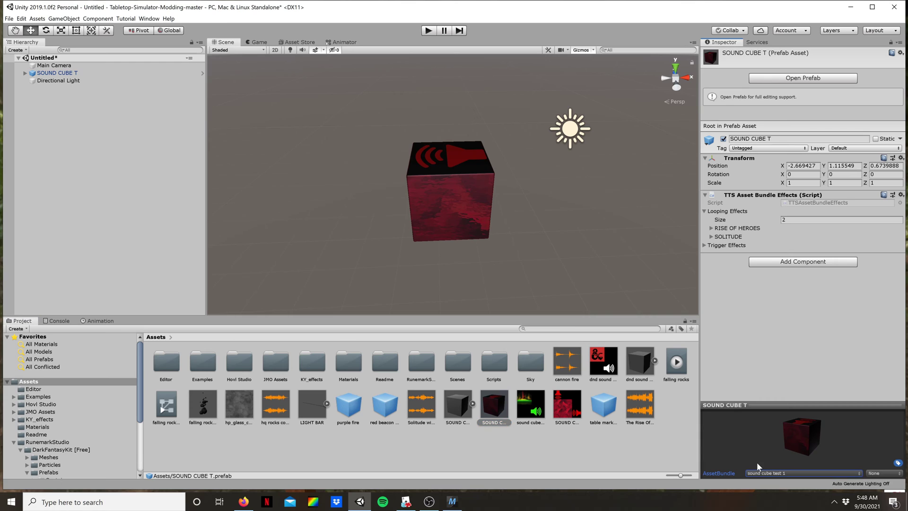
pyautogui.click(501, 406)
# - Build all AssetBundles, then reveal the Tabletop-Simulator-Modding-master project folder in File Explorer
pyautogui.rightClick(509, 441)
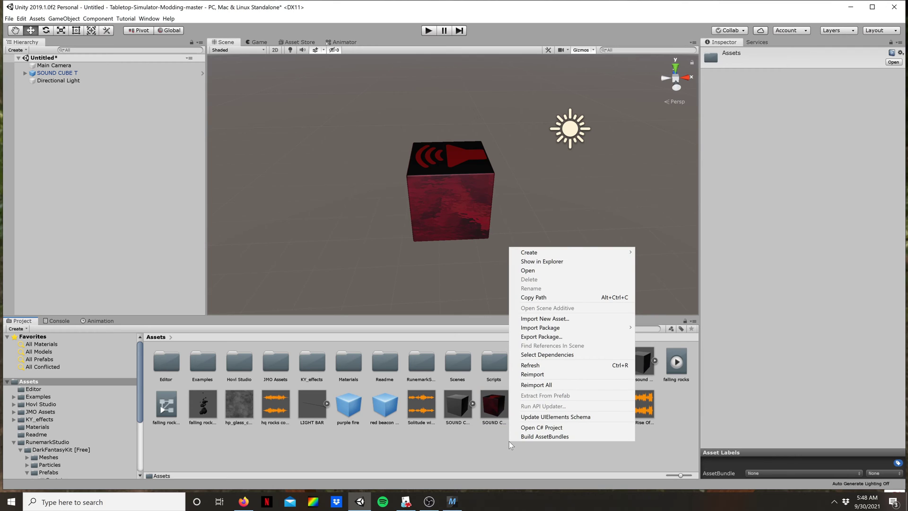
pyautogui.click(526, 437)
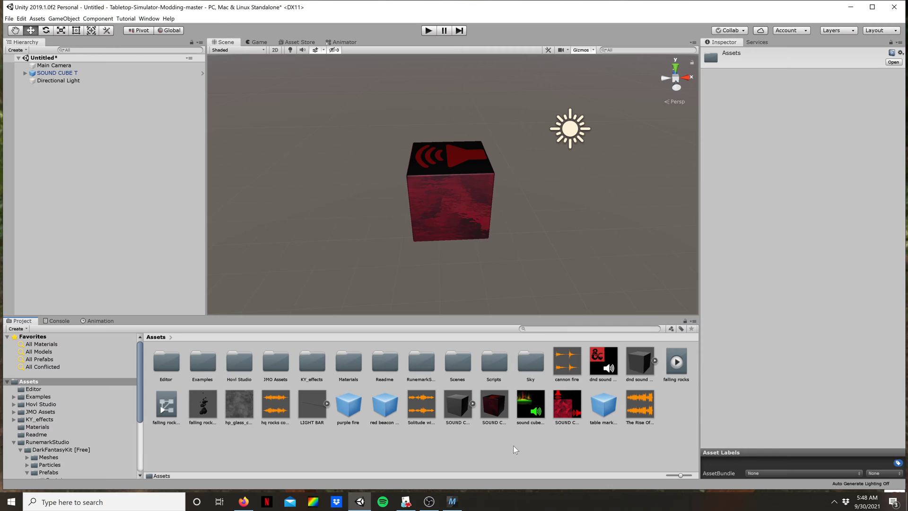
pyautogui.rightClick(514, 447)
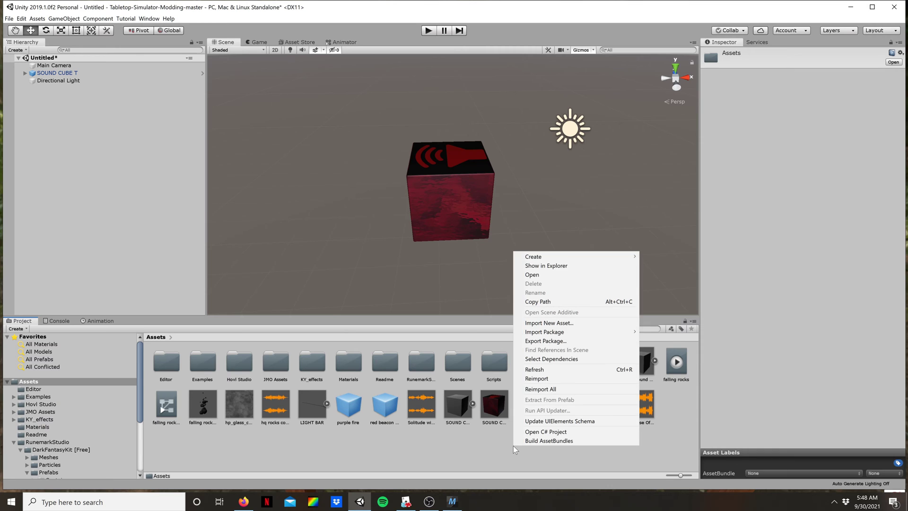
pyautogui.click(539, 266)
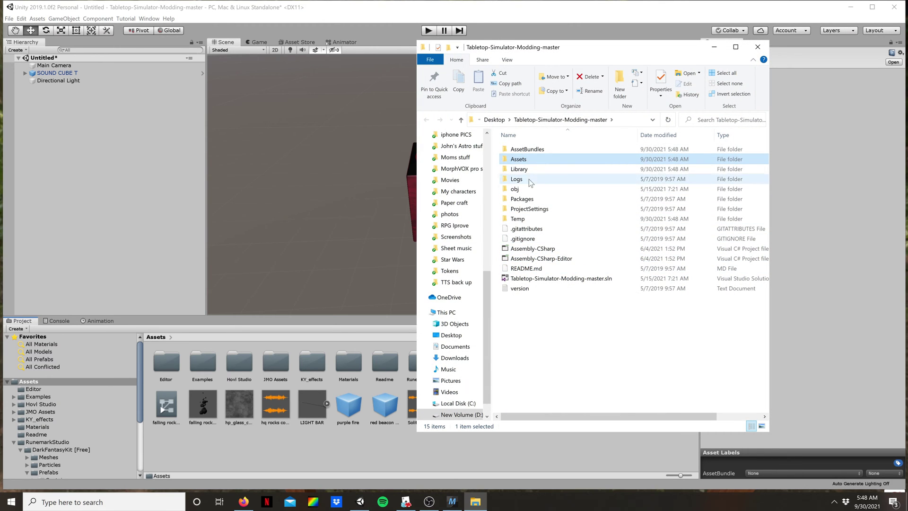
# - Drag sound cube test 1.unity3d from the AssetBundles folder onto the Windows desktop
pyautogui.click(522, 150)
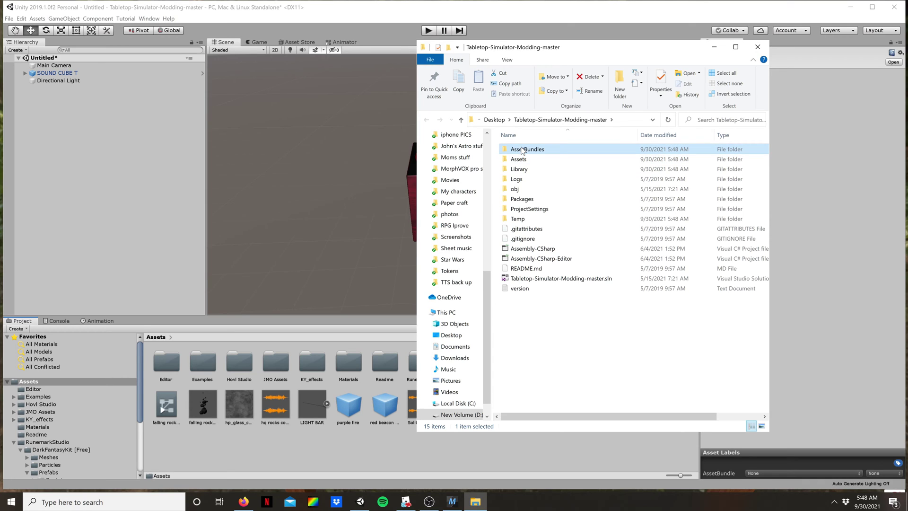
pyautogui.doubleClick(525, 151)
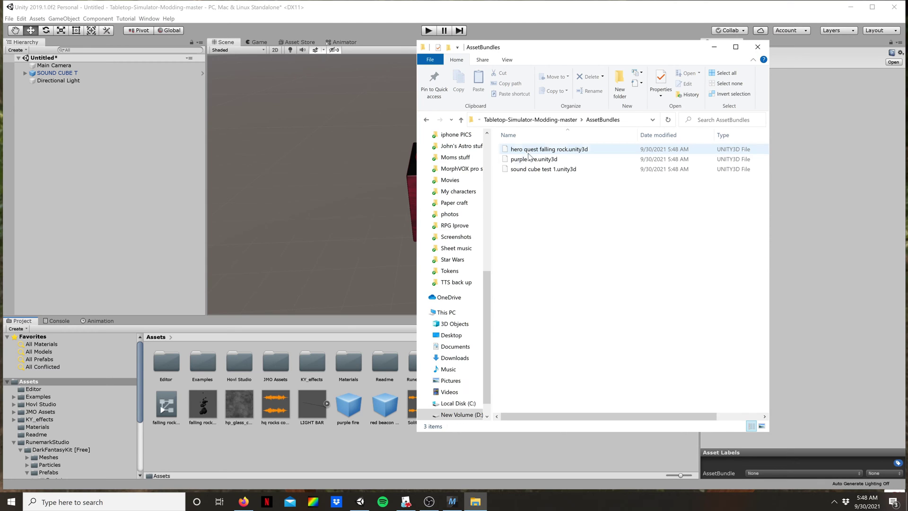
pyautogui.click(537, 171)
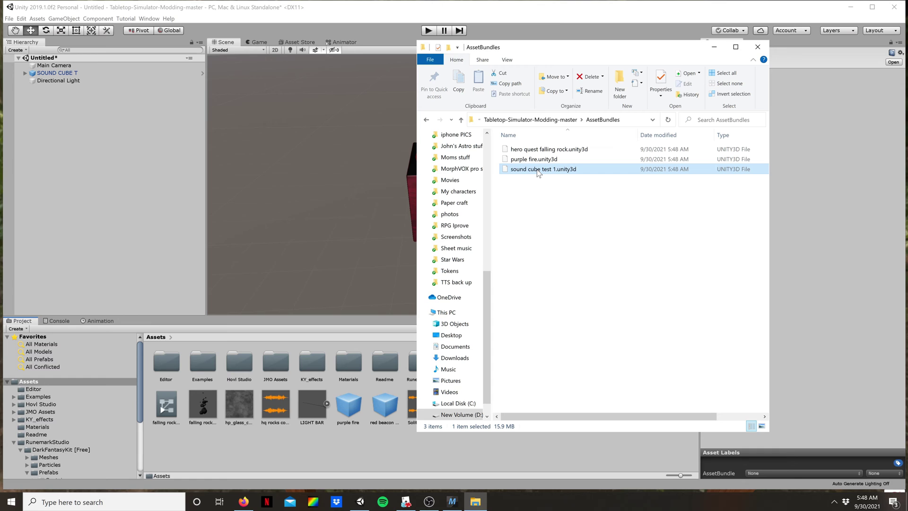
pyautogui.moveTo(539, 172); pyautogui.dragTo(296, 271)
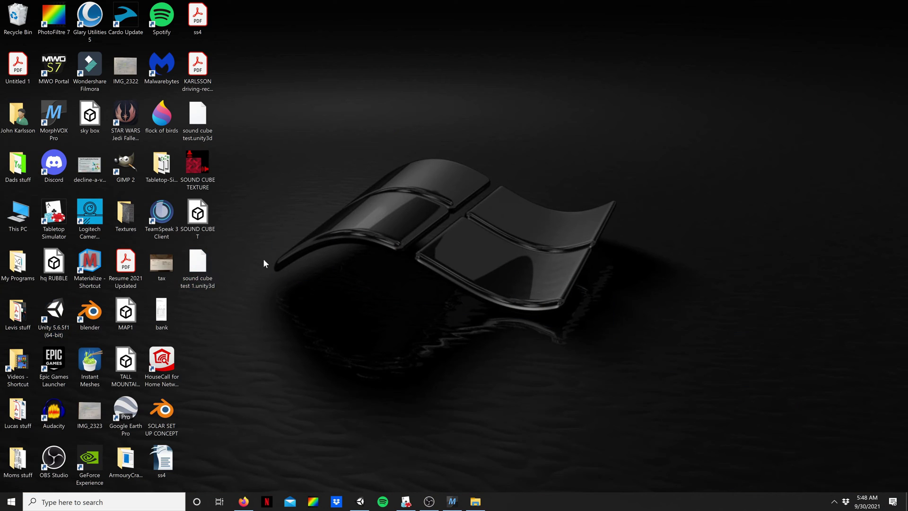
# - Select the copied sound cube test 1.unity3d file on the desktop
pyautogui.click(202, 268)
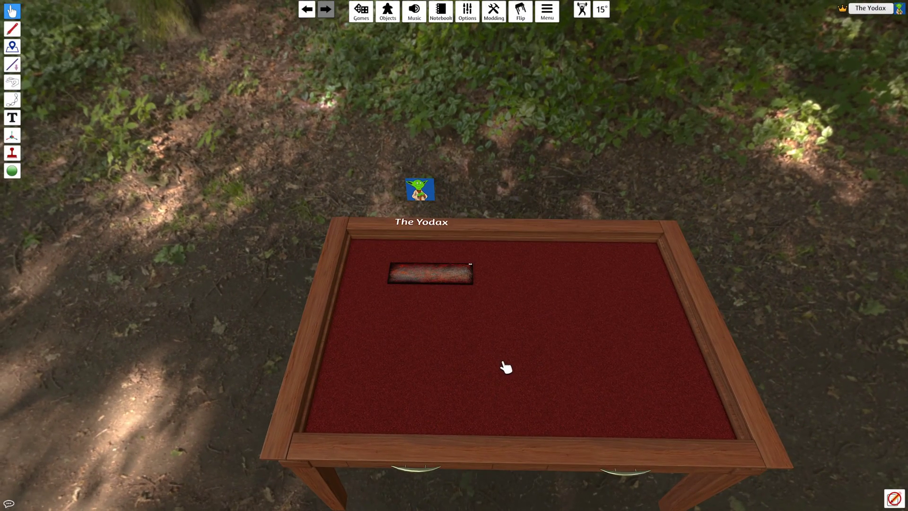
# - Centre the dark mat along the table's far edge and open the Objects browser
pyautogui.scroll(5, 504, 364)
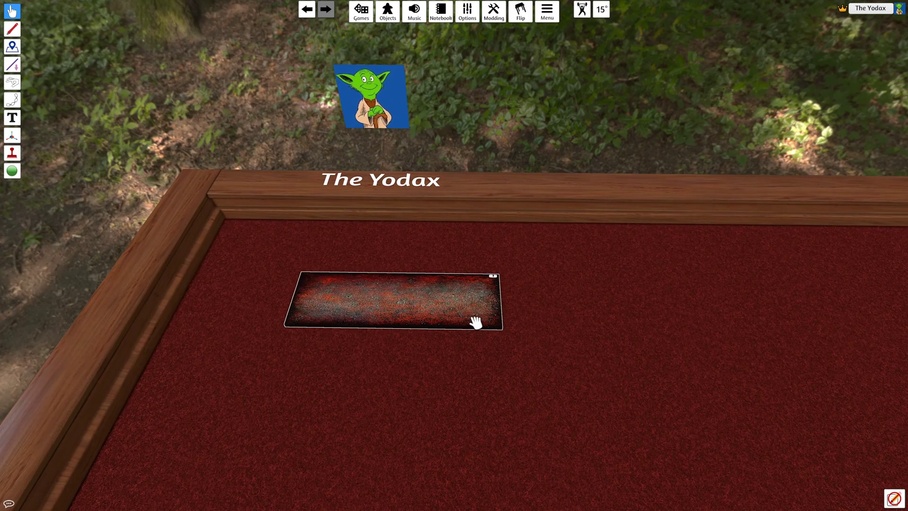
pyautogui.moveTo(491, 330); pyautogui.dragTo(650, 350)
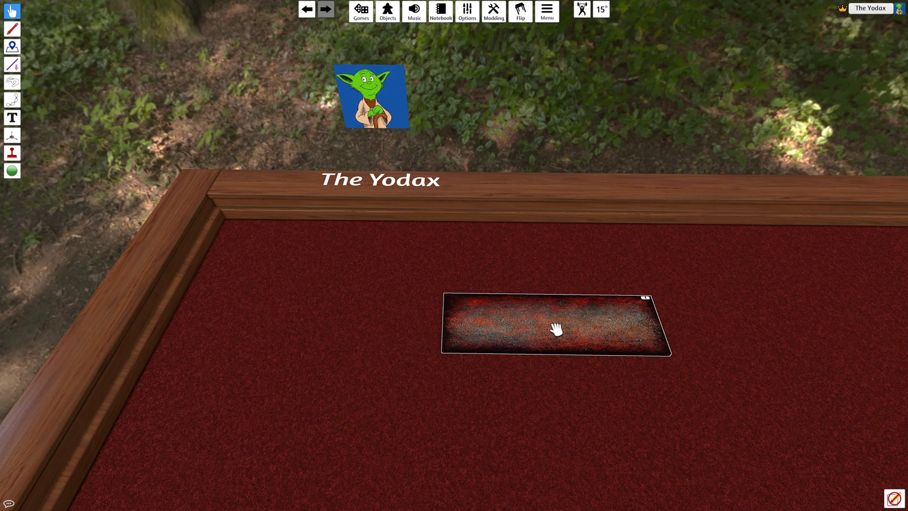
pyautogui.moveTo(580, 341); pyautogui.dragTo(570, 320)
pyautogui.scroll(-6, 592, 329)
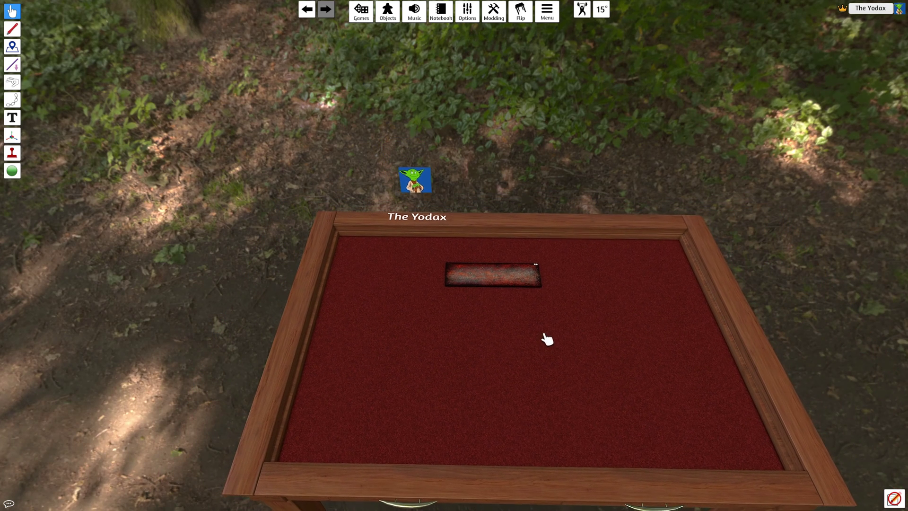
pyautogui.scroll(-3, 547, 340)
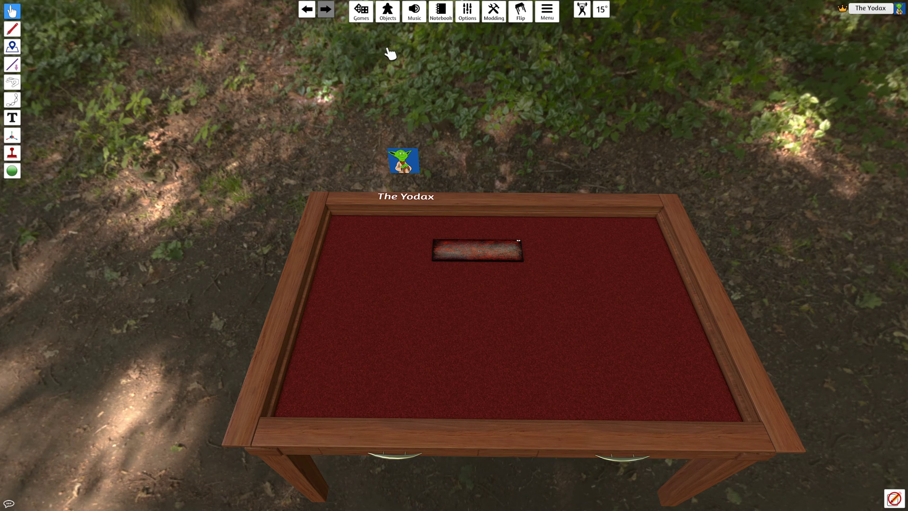
pyautogui.click(388, 14)
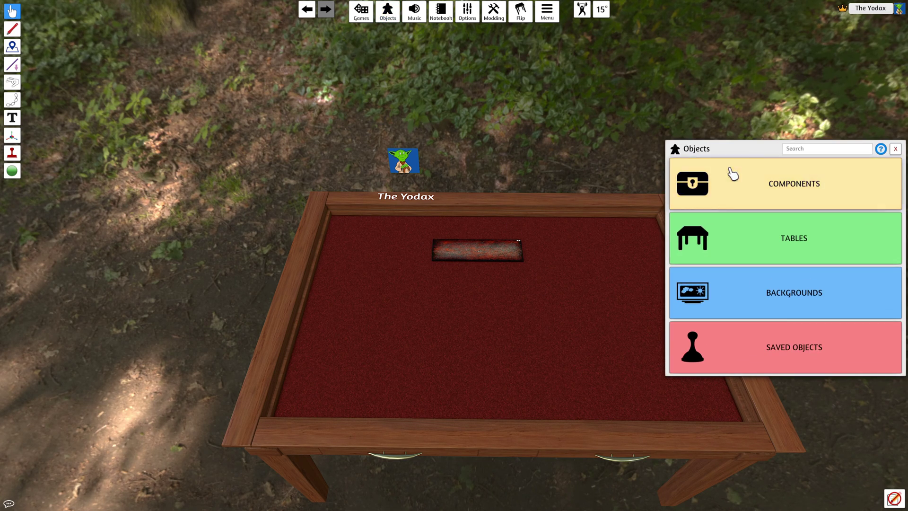
# - Spawn a Custom AssetBundle and import the local sound cube test 1.unity3d as its Main bundle
pyautogui.click(723, 182)
pyautogui.click(691, 235)
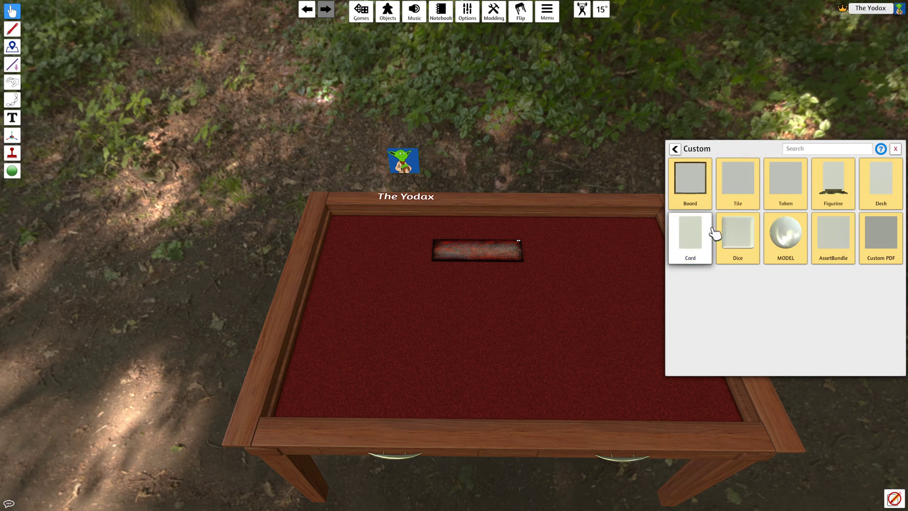
pyautogui.click(832, 244)
pyautogui.click(577, 303)
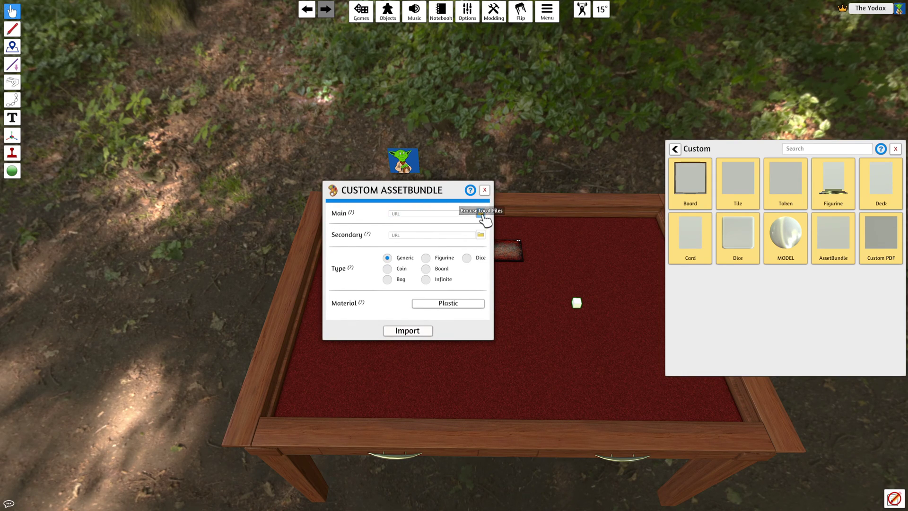
pyautogui.click(414, 215)
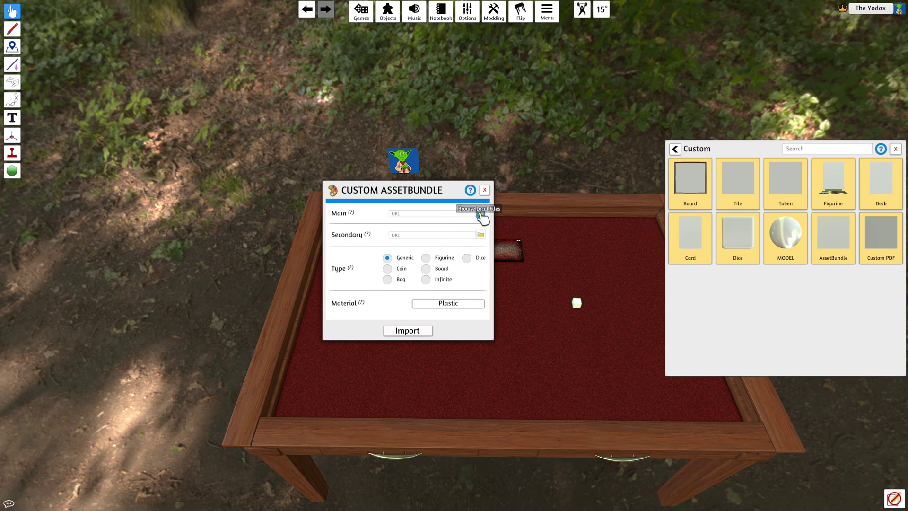
pyautogui.click(481, 214)
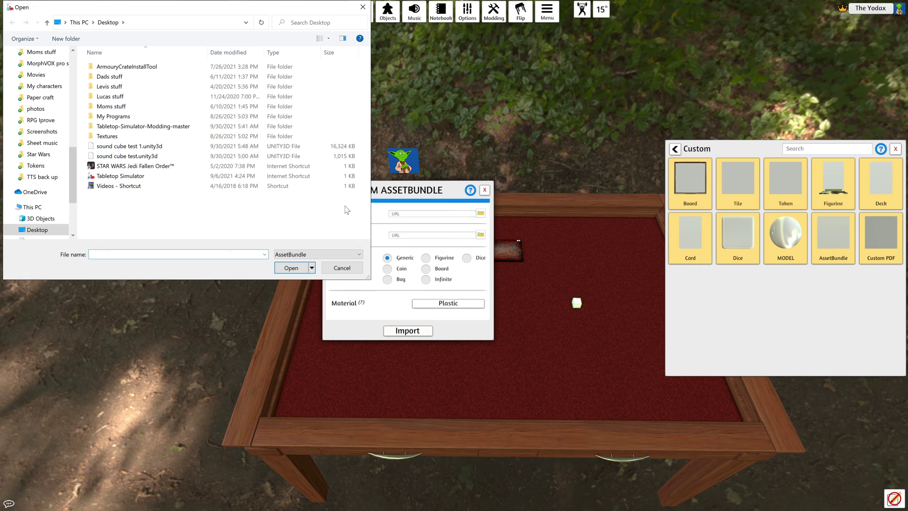
pyautogui.click(135, 147)
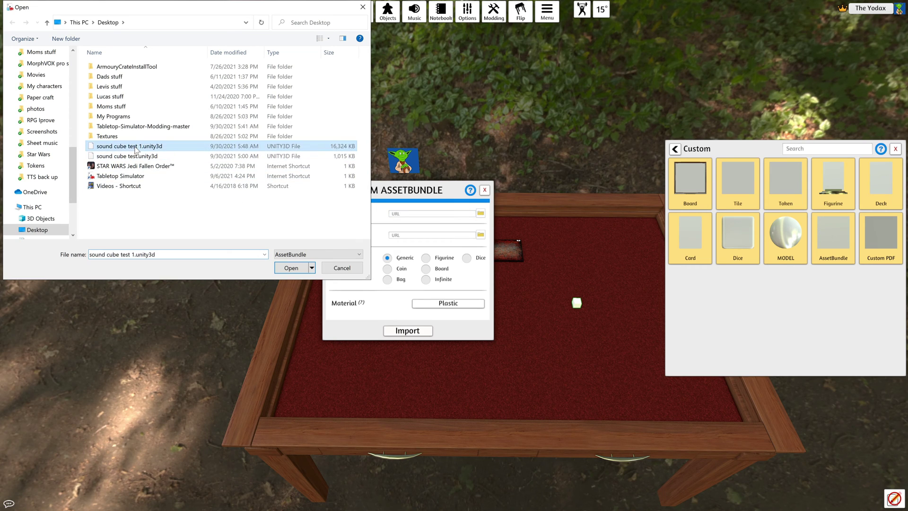
pyautogui.click(291, 267)
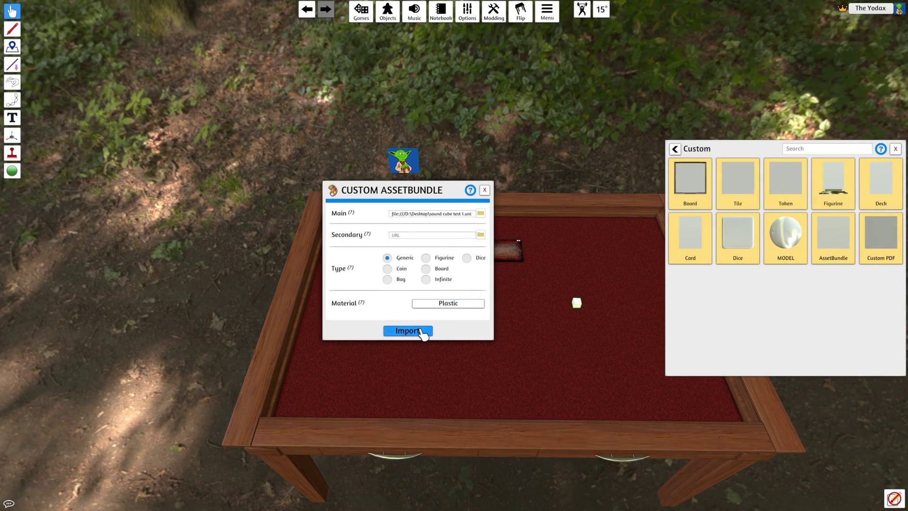
pyautogui.click(422, 330)
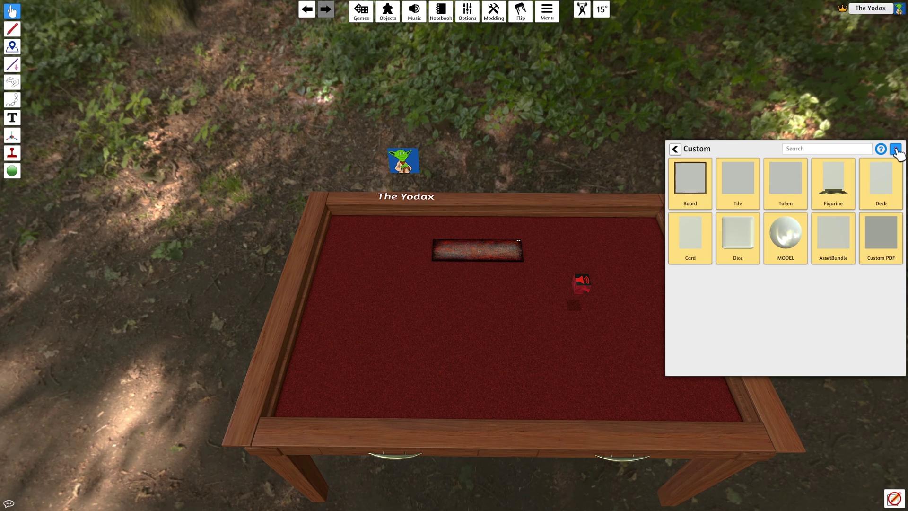
# - Drop the speaker cube on the dark mat to spawn its Rise of Heroes and Solitude buttons
pyautogui.click(896, 149)
pyautogui.moveTo(580, 292); pyautogui.dragTo(511, 290)
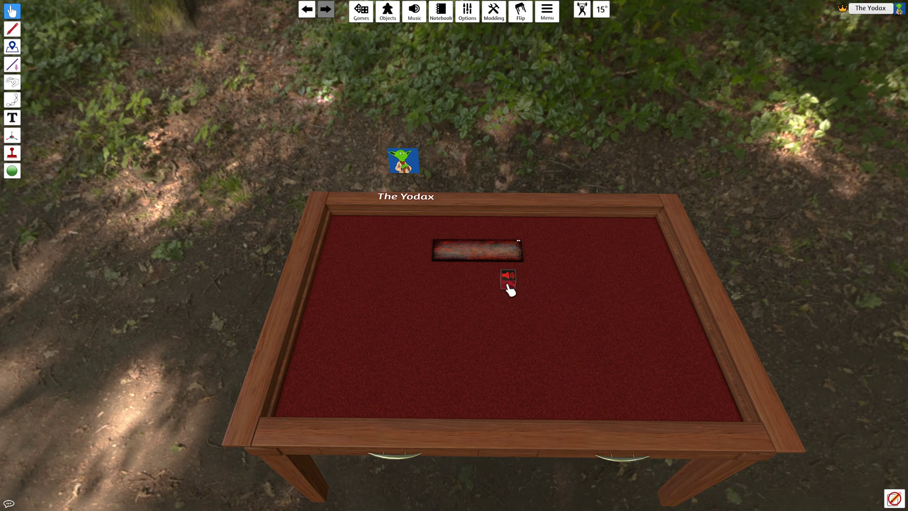
pyautogui.scroll(5, 594, 331)
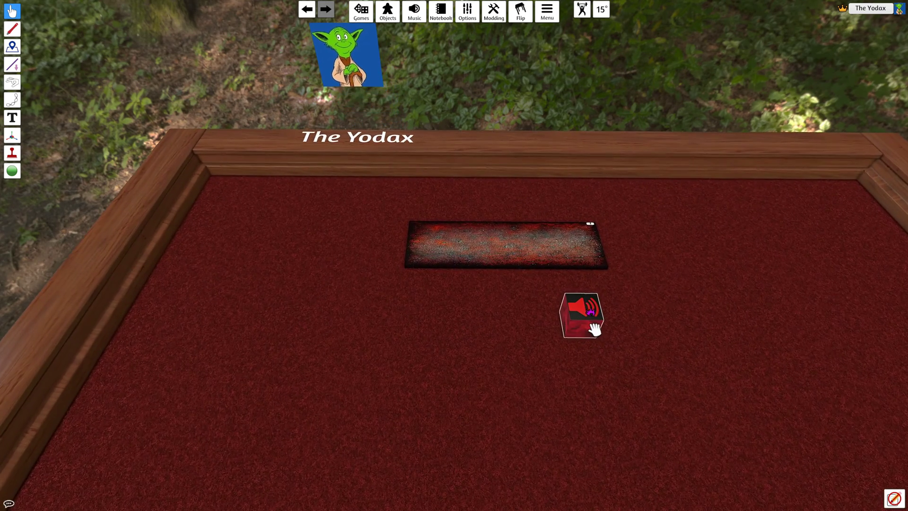
pyautogui.moveTo(596, 330); pyautogui.dragTo(532, 336)
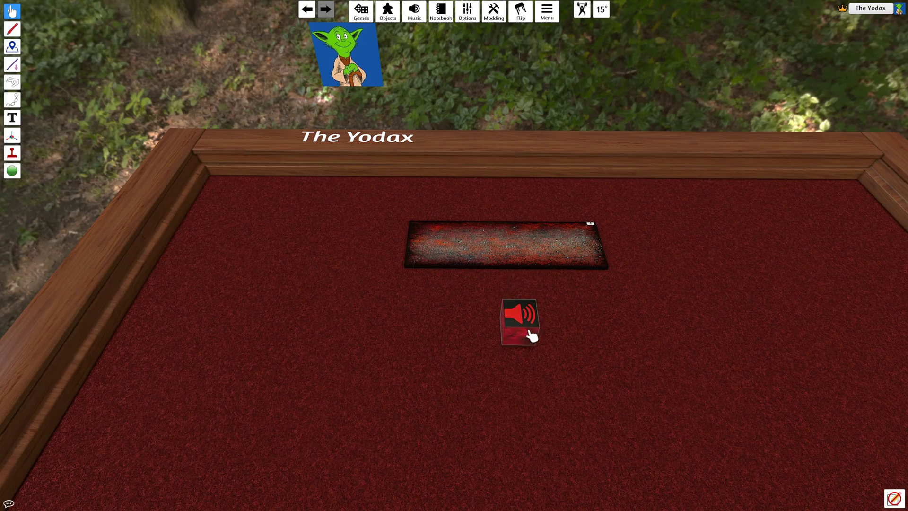
pyautogui.moveTo(532, 336); pyautogui.dragTo(566, 336, button='right')
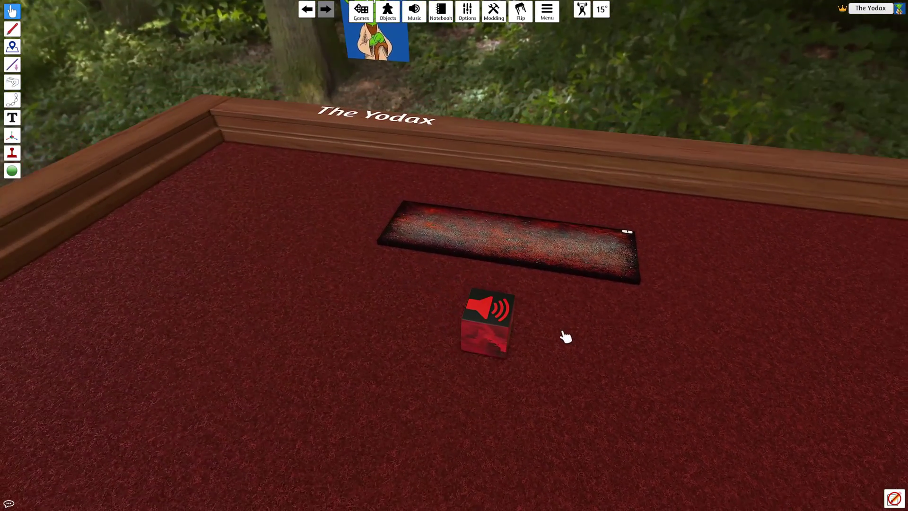
pyautogui.moveTo(490, 332); pyautogui.dragTo(509, 243)
pyautogui.moveTo(523, 257); pyautogui.dragTo(522, 350, button='right')
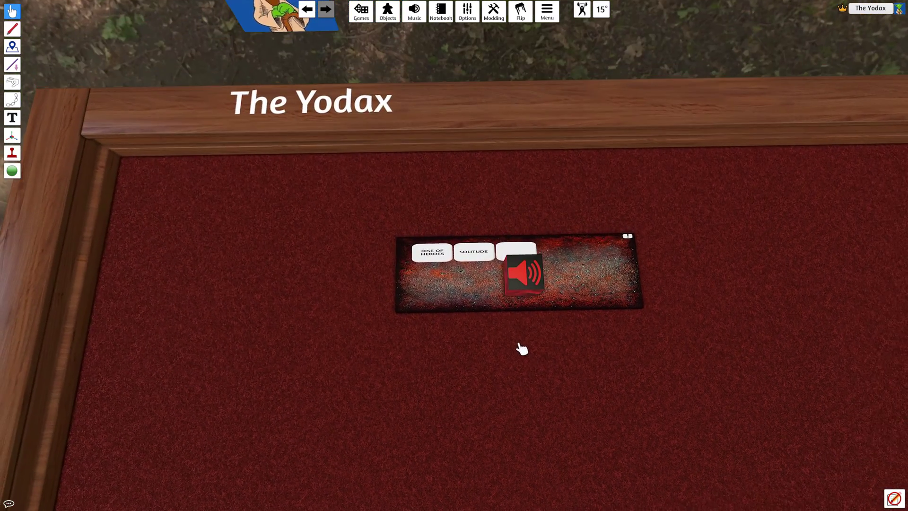
pyautogui.moveTo(527, 279); pyautogui.dragTo(517, 351)
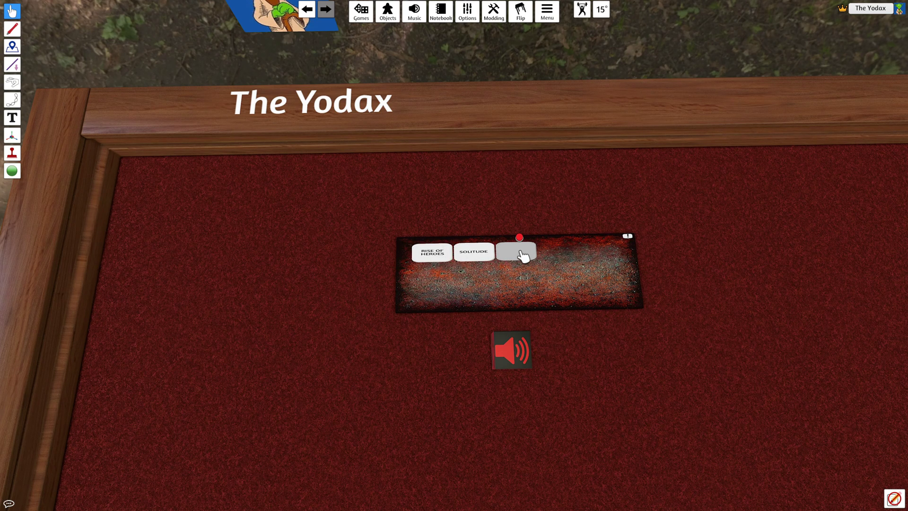
# - Reposition the speaker cube just in front of the mat from an angled view
pyautogui.press('p')
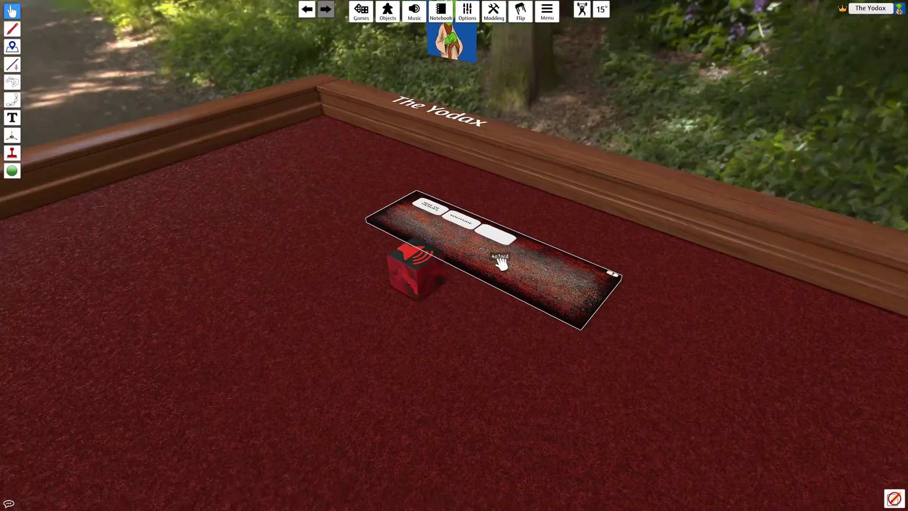
pyautogui.moveTo(501, 262); pyautogui.dragTo(518, 296, button='right')
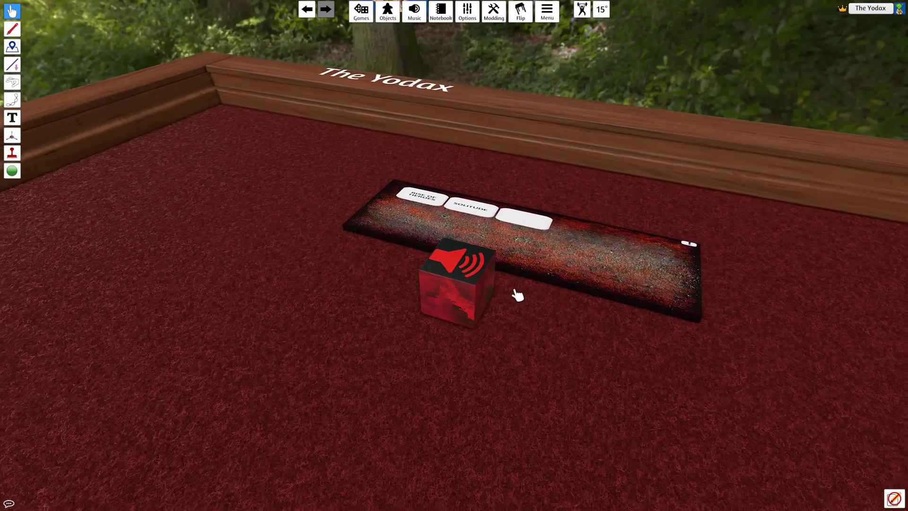
pyautogui.scroll(3, 492, 304)
pyautogui.moveTo(466, 321); pyautogui.dragTo(264, 368)
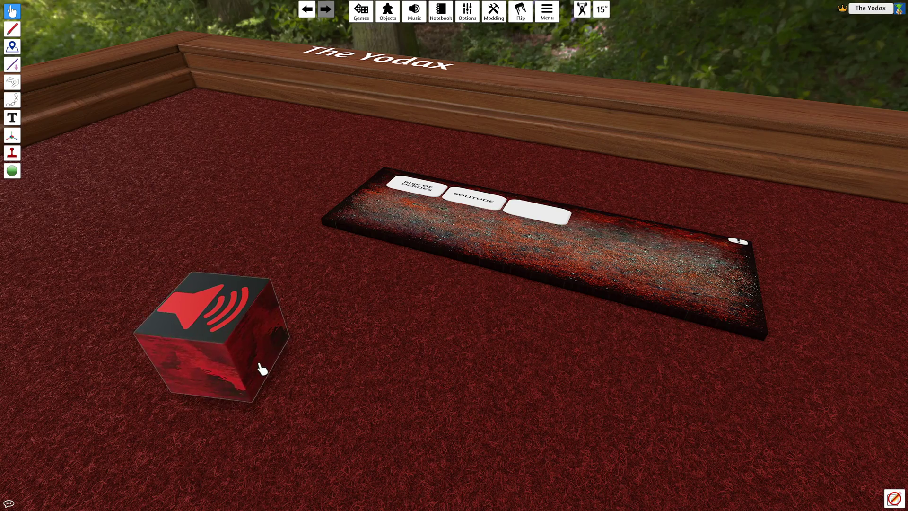
pyautogui.scroll(-5, 495, 339)
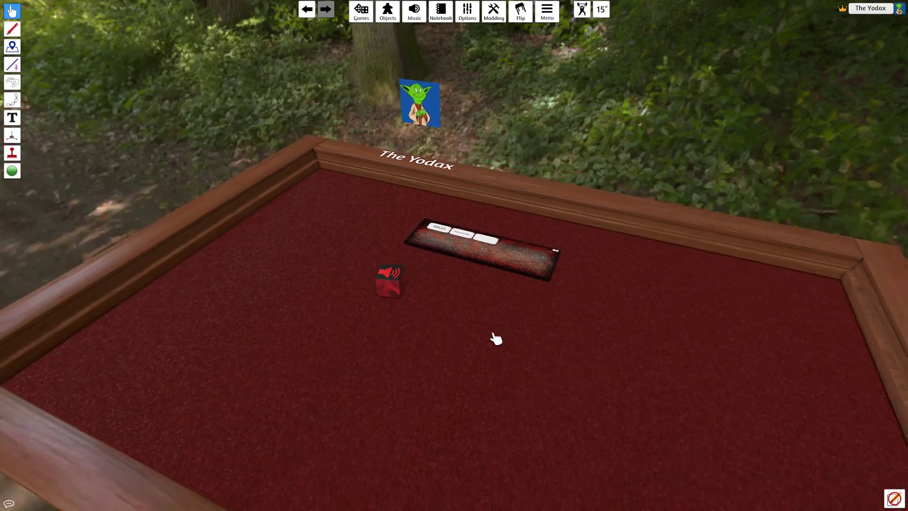
pyautogui.press('space')
pyautogui.scroll(5, 548, 334)
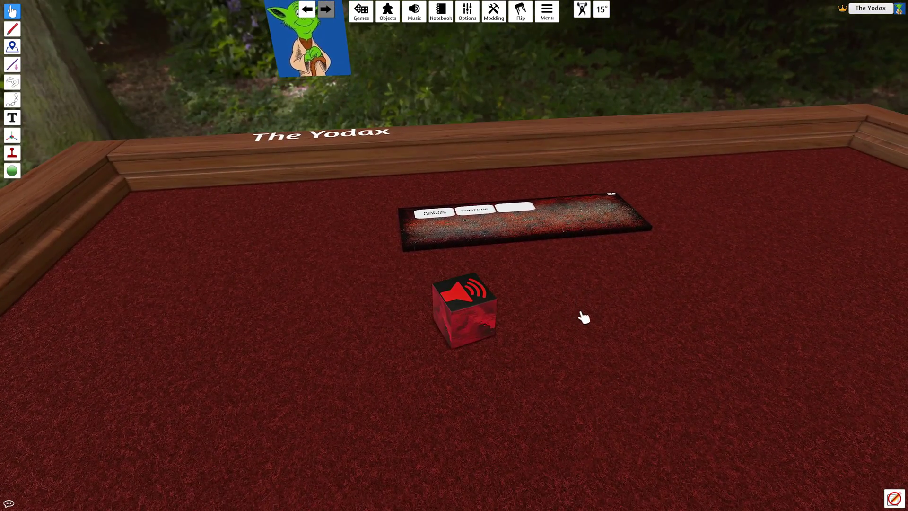
pyautogui.scroll(3, 582, 314)
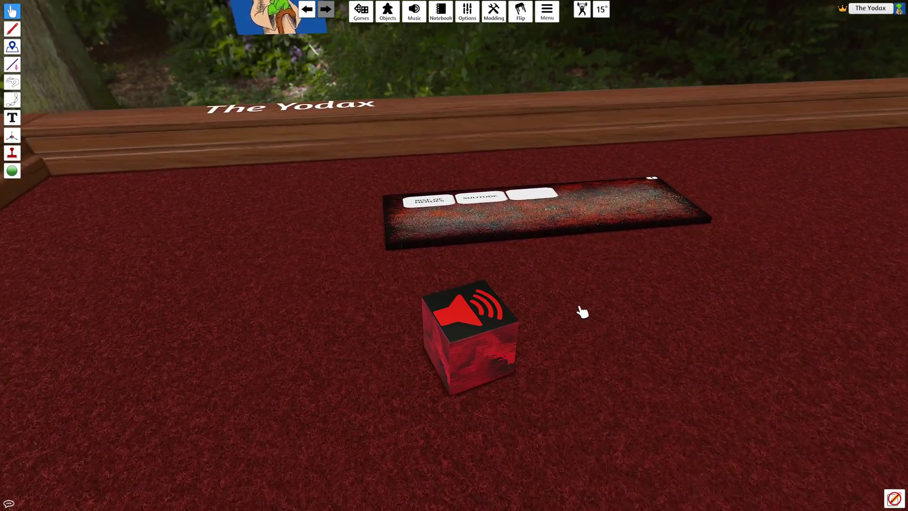
pyautogui.scroll(2, 530, 305)
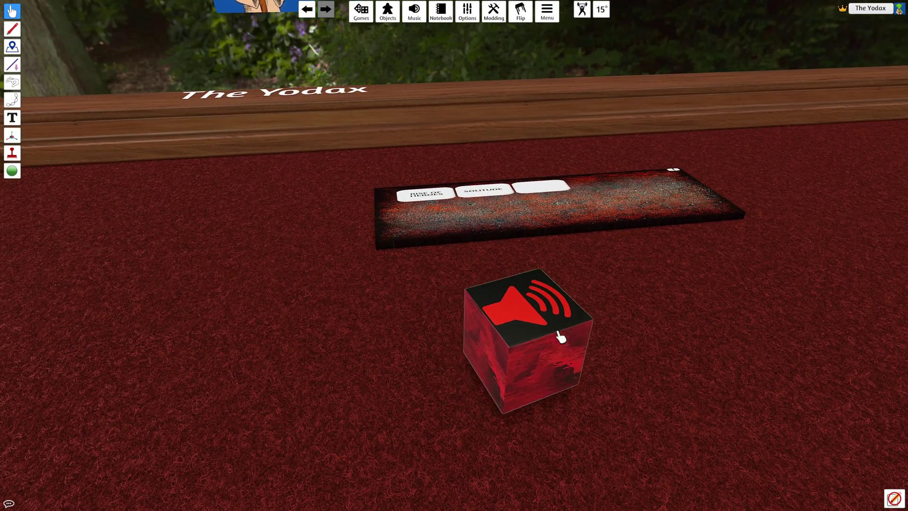
pyautogui.moveTo(559, 336); pyautogui.dragTo(570, 325)
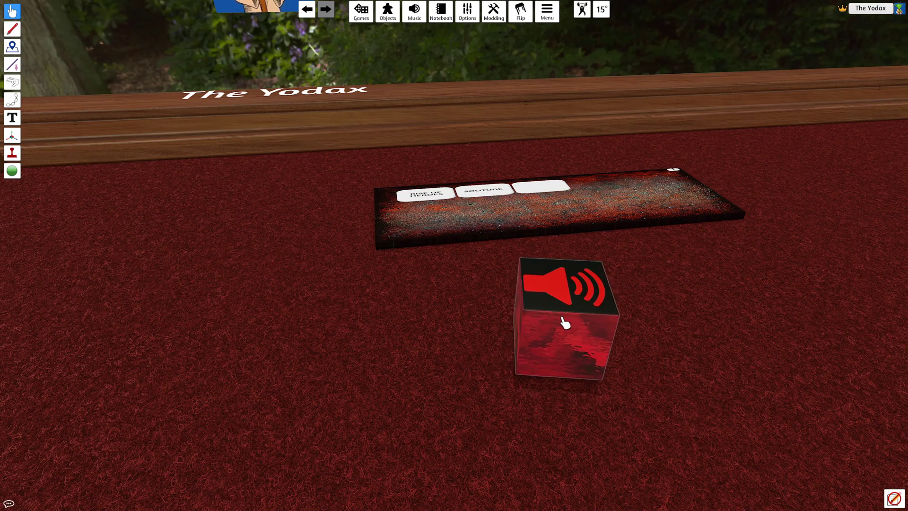
pyautogui.scroll(-3, 489, 317)
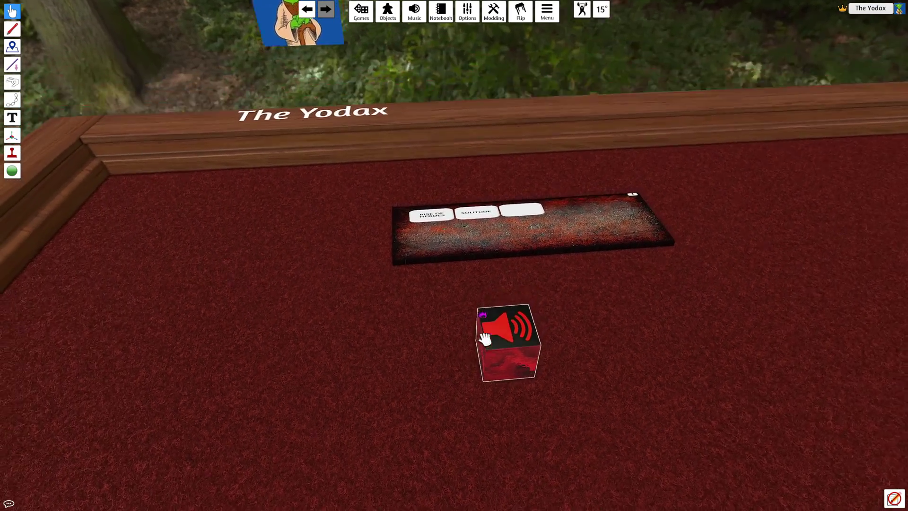
# - Play the Solitude effect from the mat to test the sound
pyautogui.click(482, 229)
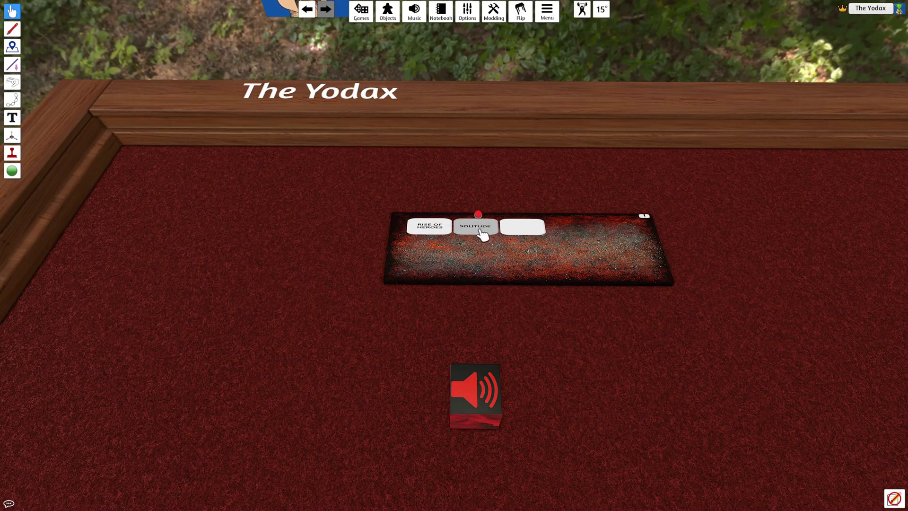
pyautogui.moveTo(645, 355)
pyautogui.mouseDown(button='right')
pyautogui.moveTo(614, 307)
pyautogui.moveTo(555, 318)
pyautogui.moveTo(600, 328)
pyautogui.moveTo(640, 361)
pyautogui.mouseUp(button='right')
pyautogui.scroll(-5, 606, 333)
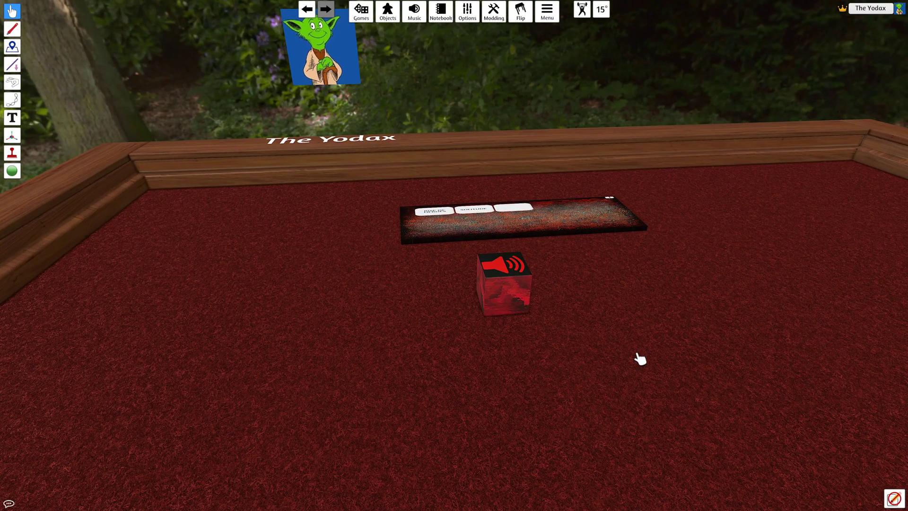
pyautogui.moveTo(575, 339); pyautogui.dragTo(562, 331, button='right')
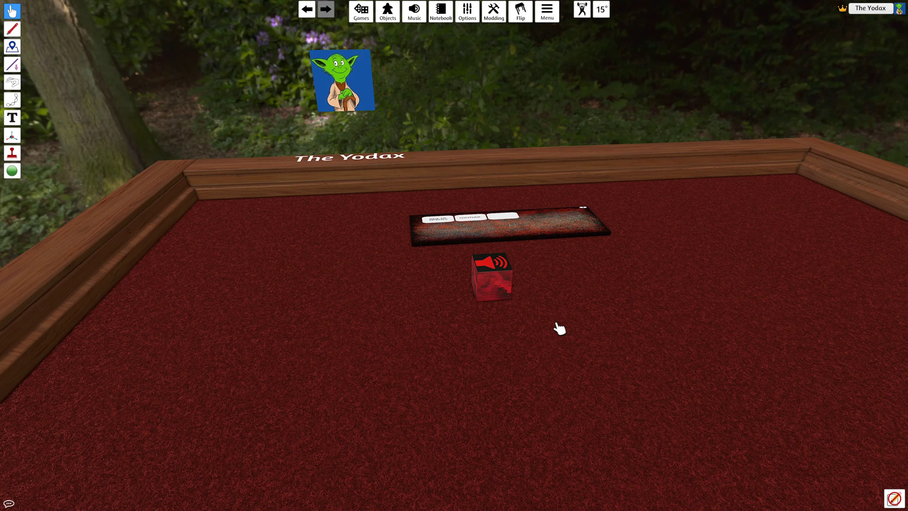
# - Back in Unity, set SOUND CUBE T's looping effects count to 3
pyautogui.hotkey('alt', 'Tab')
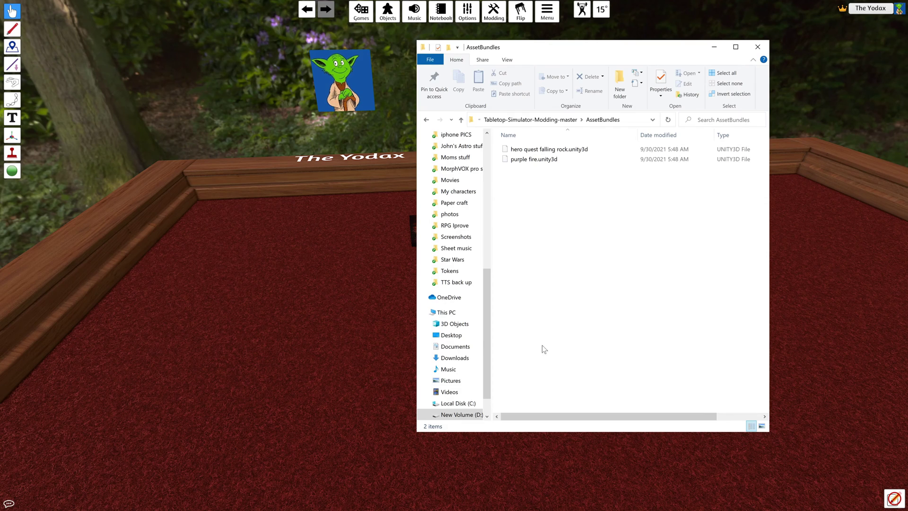
pyautogui.press('super+d')
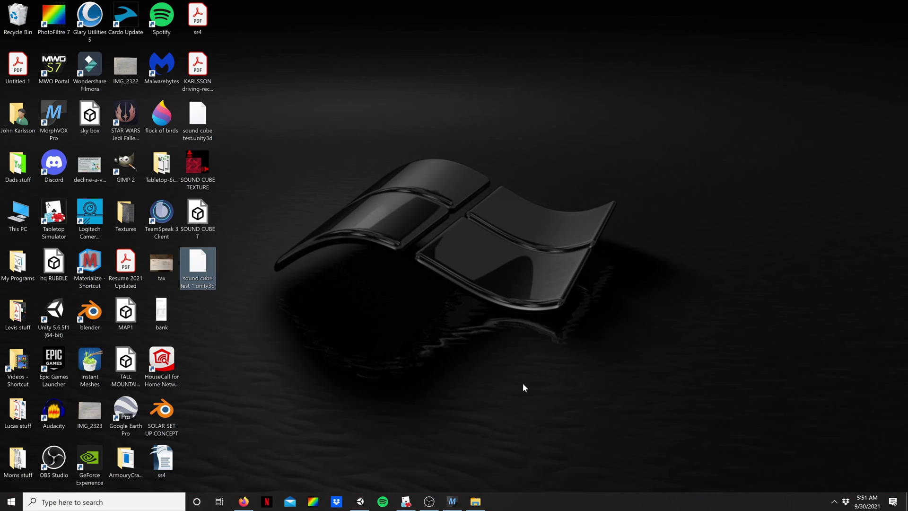
pyautogui.click(360, 502)
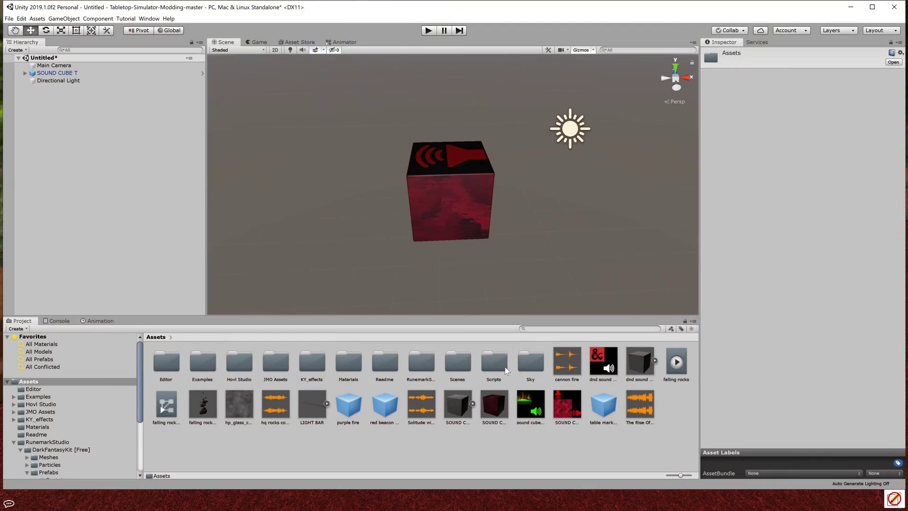
pyautogui.click(54, 73)
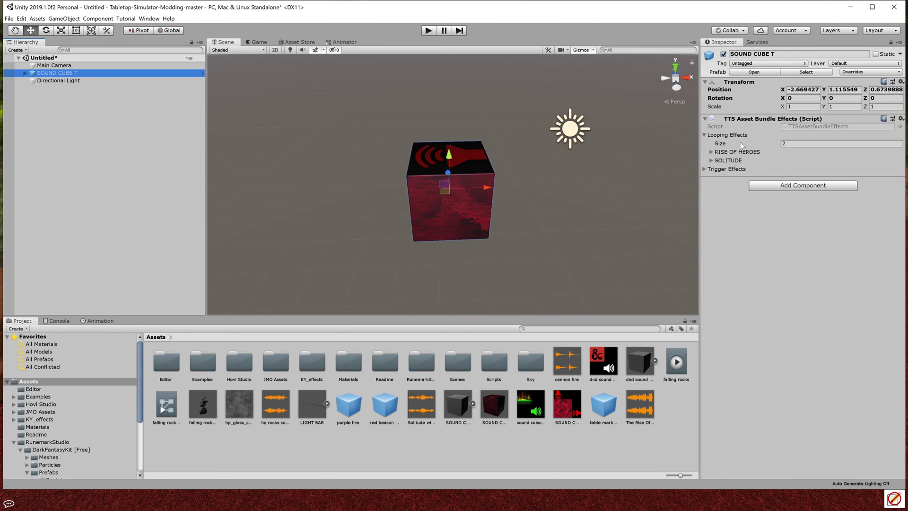
pyautogui.click(804, 143)
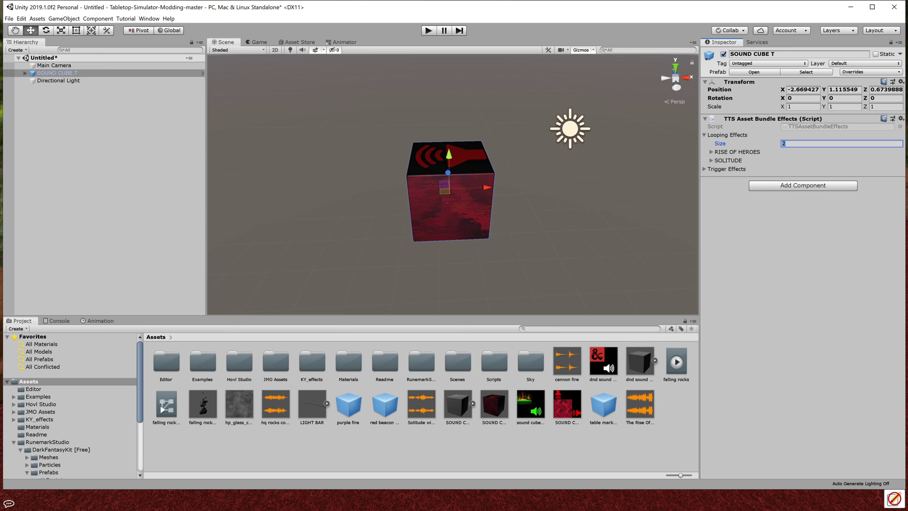
pyautogui.click(757, 134)
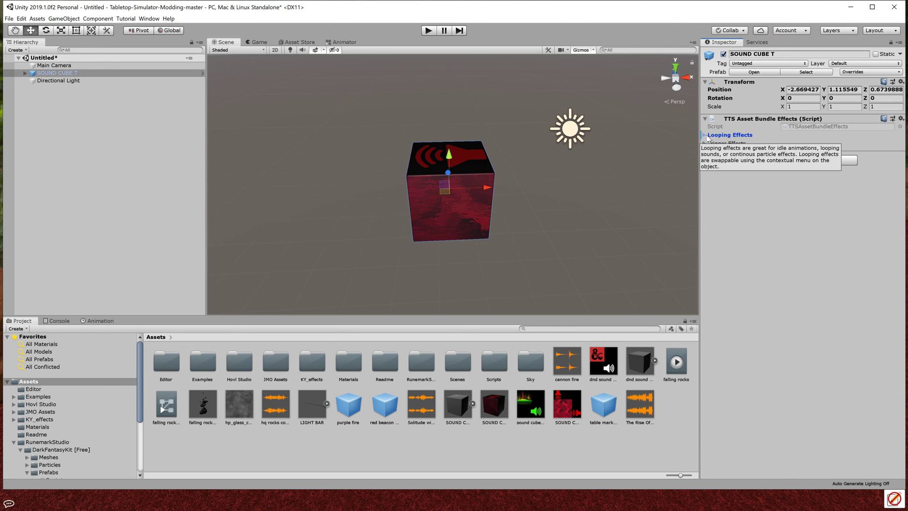
# - Rename the third looping effect to STOP and clear its audio clip
pyautogui.click(739, 135)
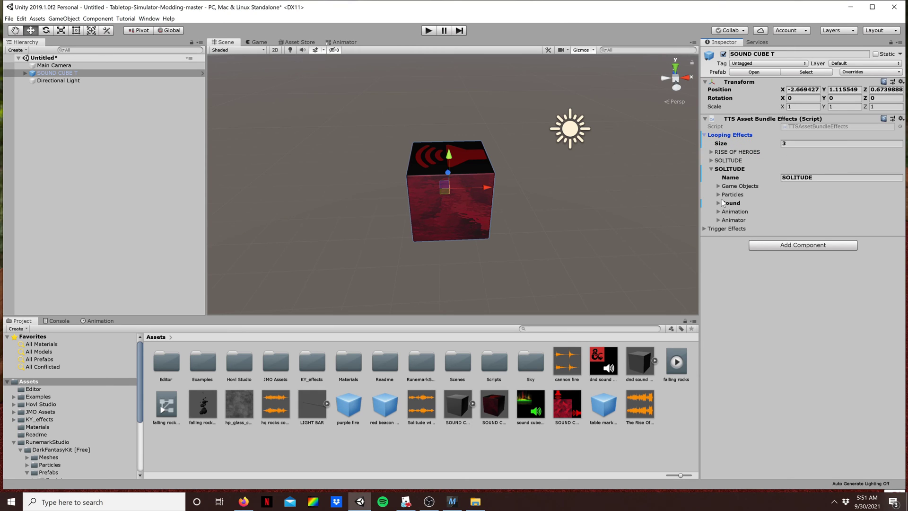
pyautogui.click(711, 169)
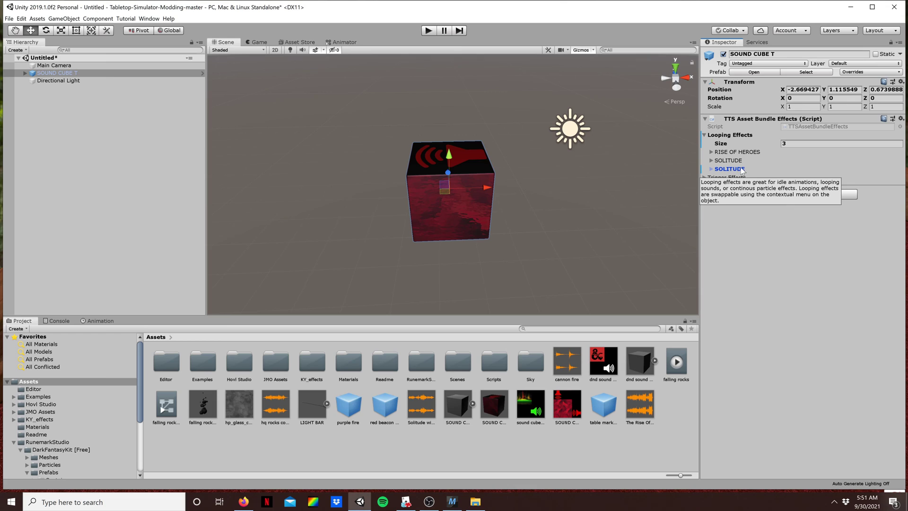
pyautogui.click(711, 169)
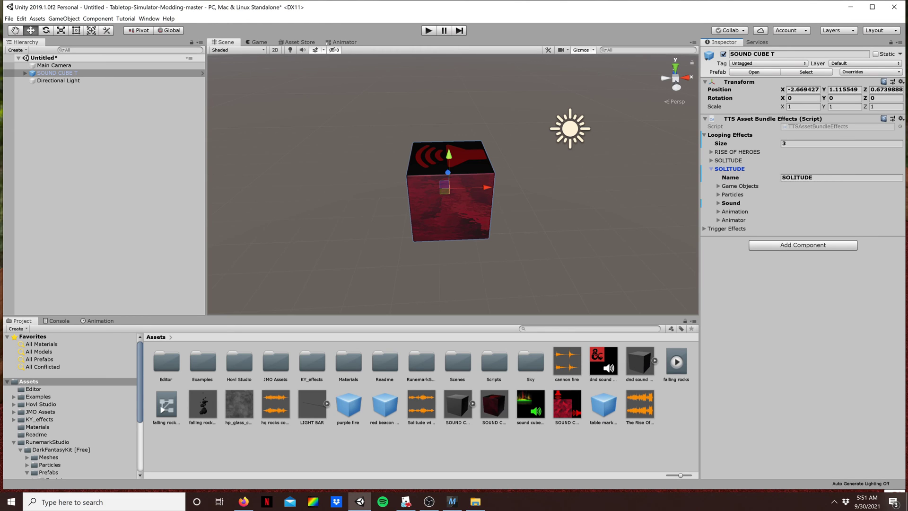
pyautogui.click(773, 177)
pyautogui.write('STOP')
pyautogui.click(718, 203)
pyautogui.click(838, 211)
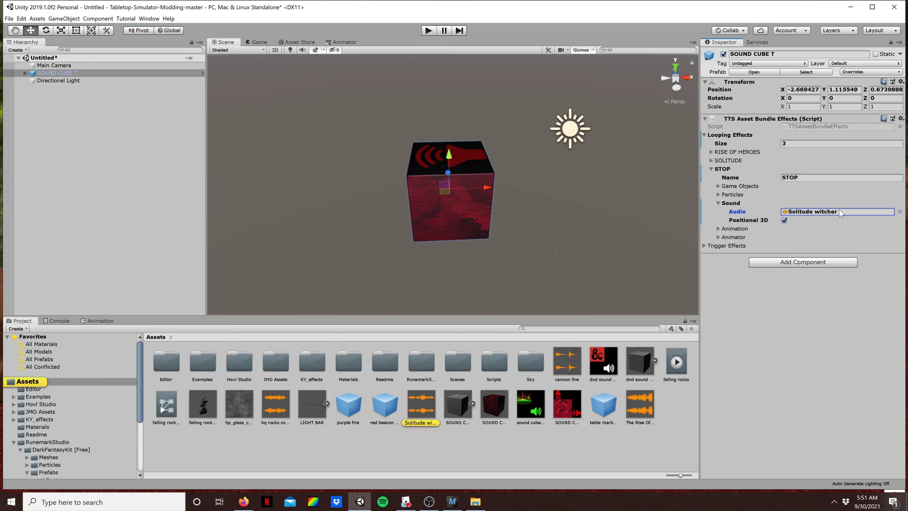
pyautogui.press('Delete')
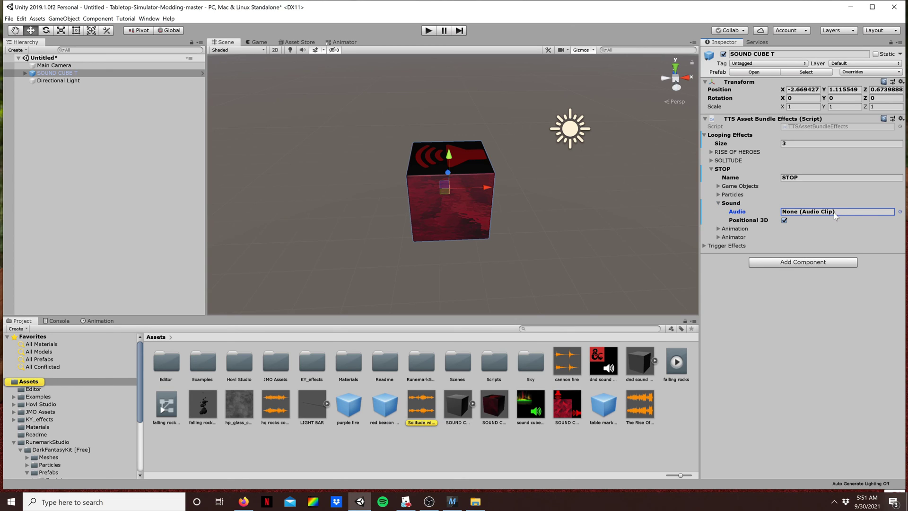
pyautogui.click(716, 203)
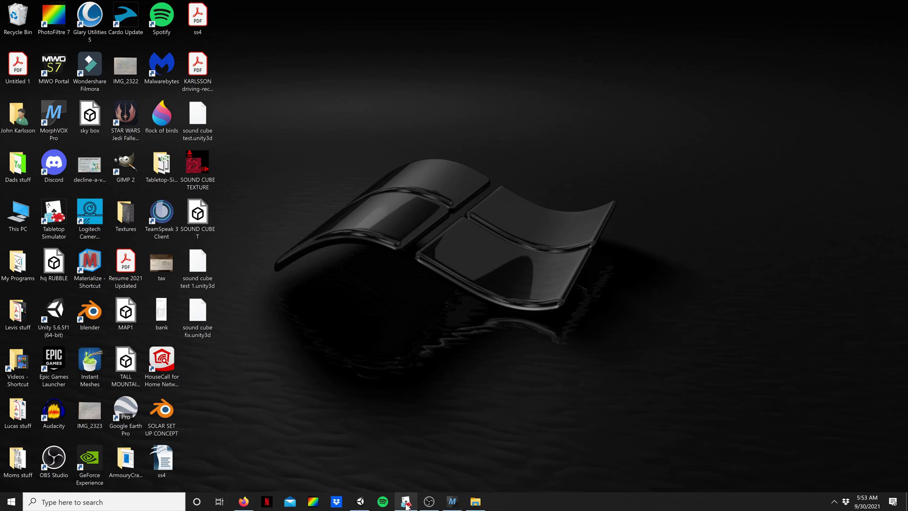
# - Re-import the dark sound tile through its Custom settings
pyautogui.click(406, 502)
pyautogui.rightClick(502, 323)
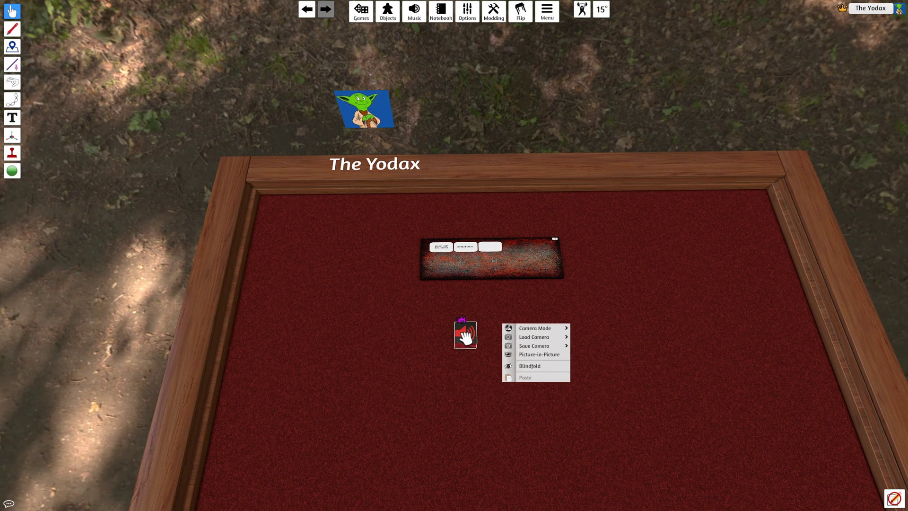
pyautogui.rightClick(498, 274)
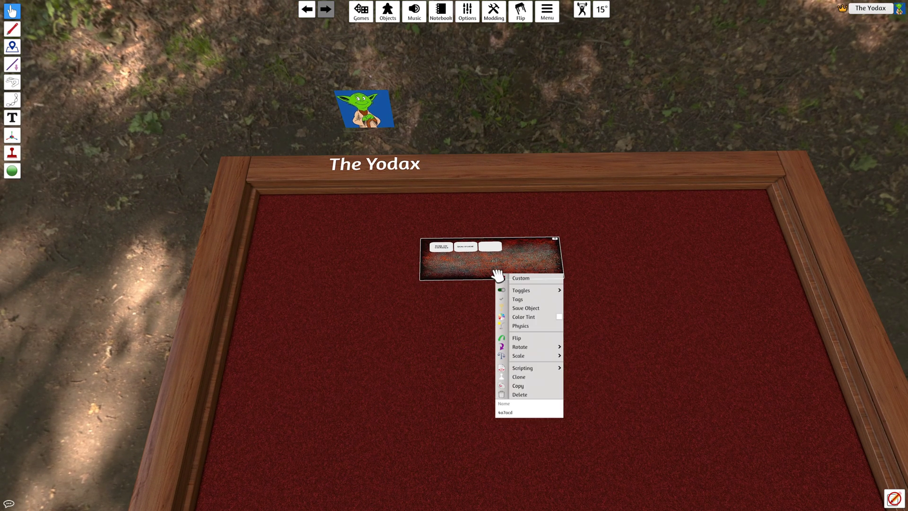
pyautogui.click(520, 279)
pyautogui.click(416, 323)
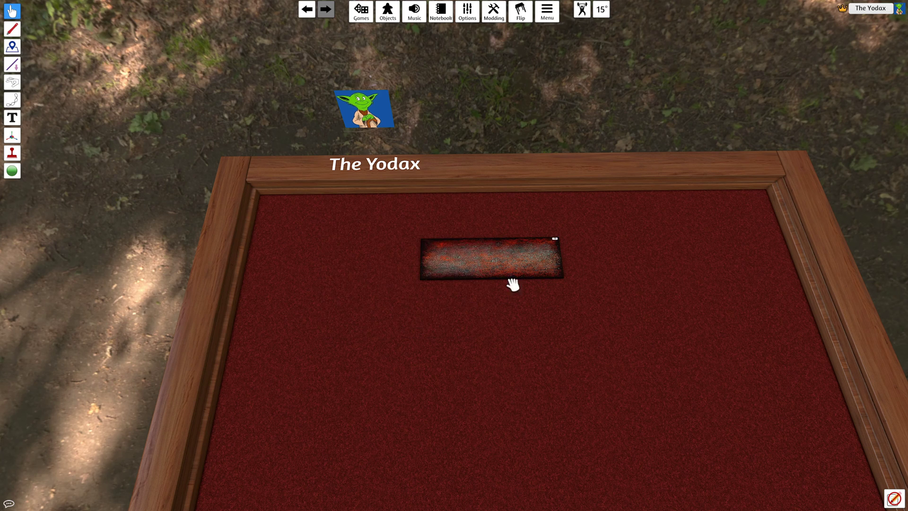
pyautogui.moveTo(486, 350); pyautogui.dragTo(482, 320, button='right')
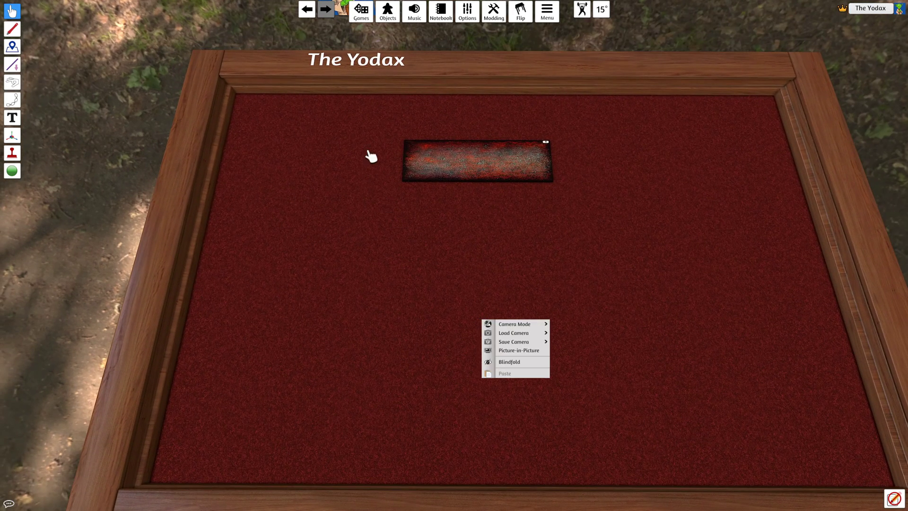
# - Spawn a Custom AssetBundle and import sound cube fix.unity3d as a local Main bundle
pyautogui.click(392, 13)
pyautogui.click(758, 185)
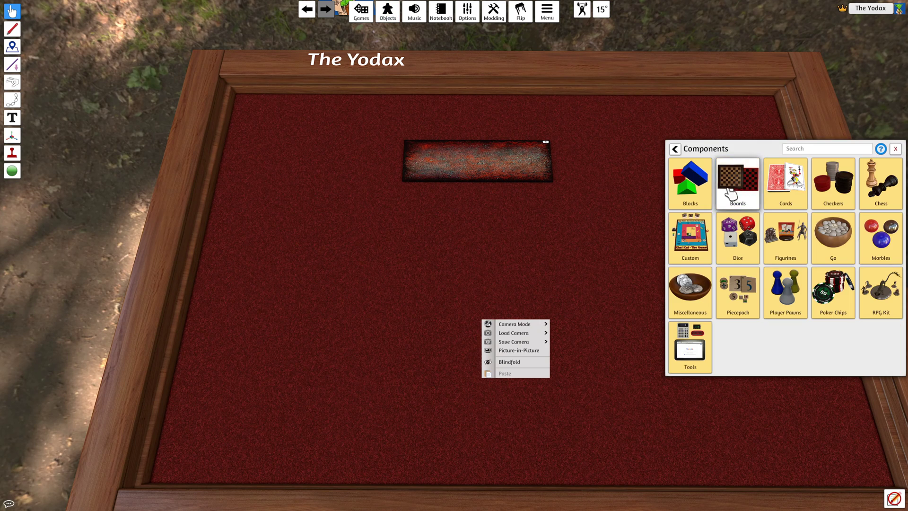
pyautogui.click(698, 241)
pyautogui.click(832, 242)
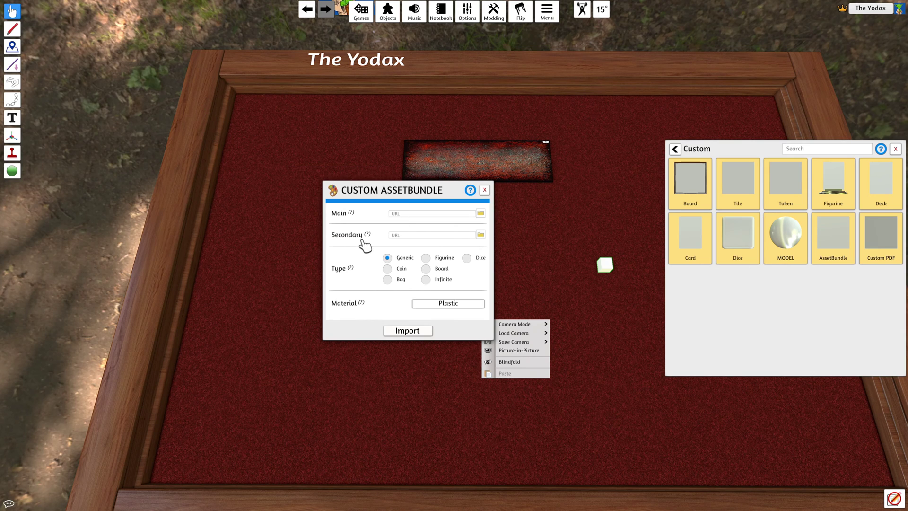
pyautogui.click(407, 214)
pyautogui.click(481, 213)
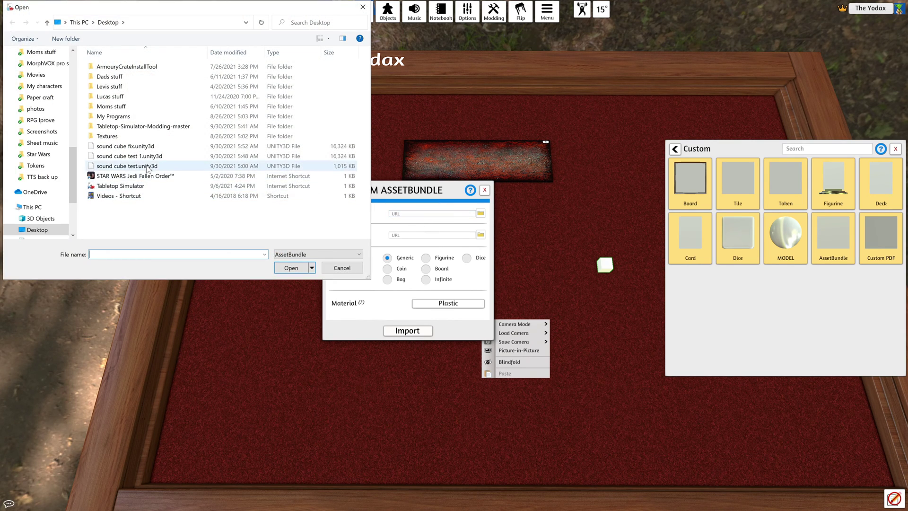
pyautogui.click(142, 146)
pyautogui.click(291, 268)
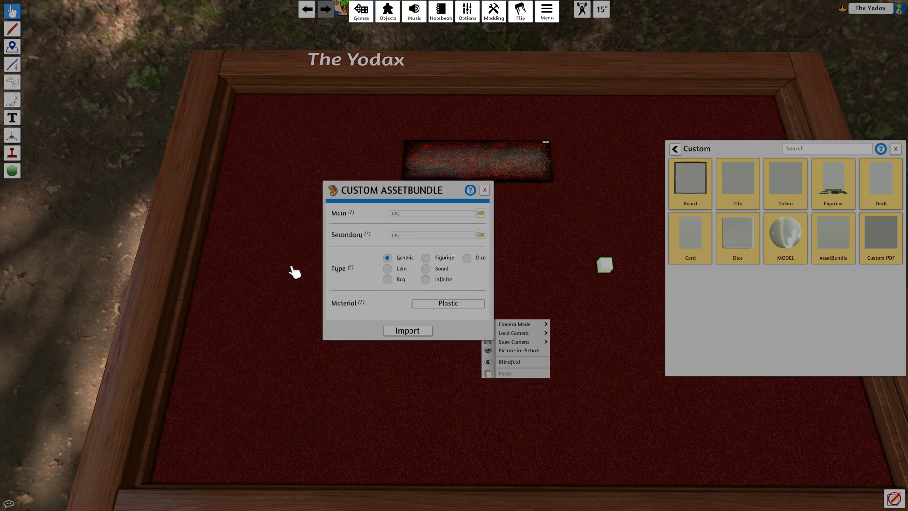
pyautogui.click(480, 267)
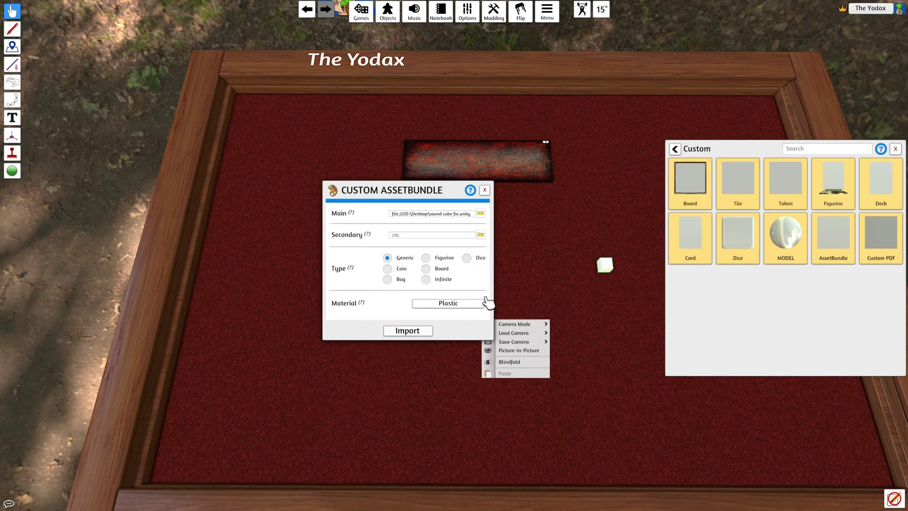
pyautogui.click(419, 332)
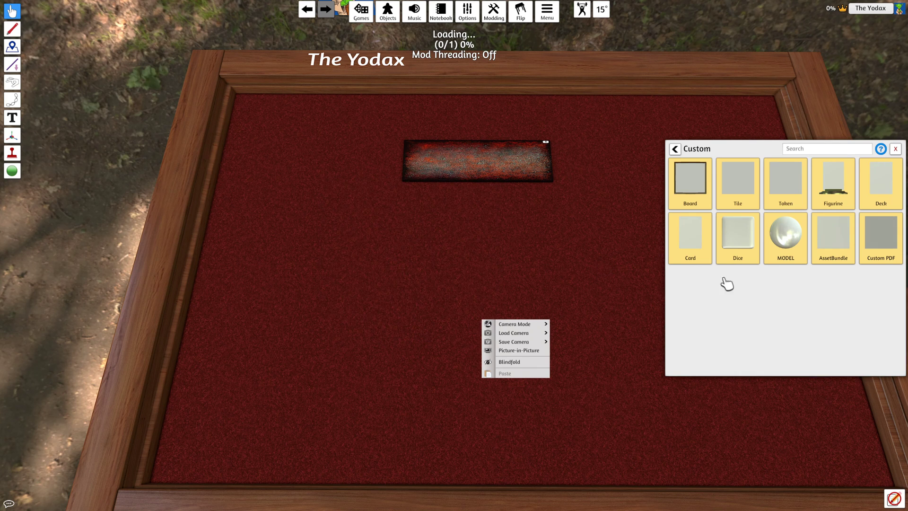
pyautogui.click(895, 149)
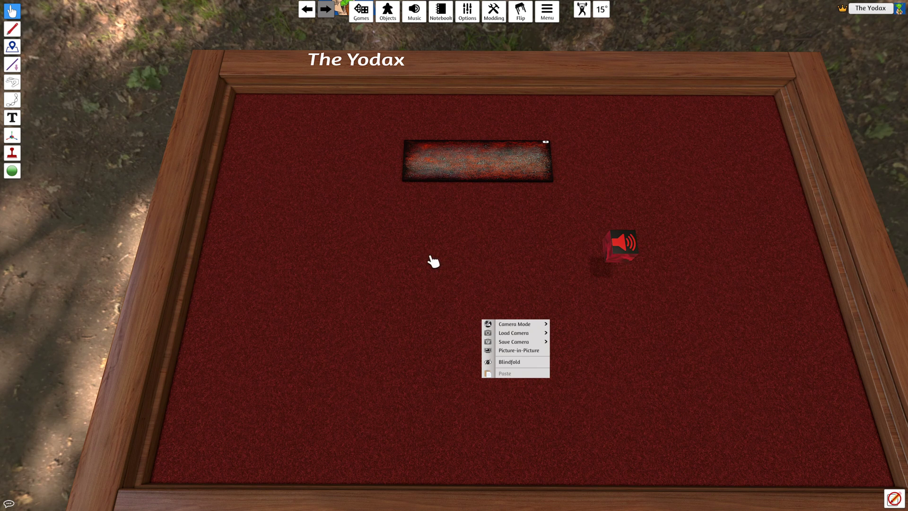
# - Drop the sound cube on the tile to load its buttons, then set it left of the tile
pyautogui.scroll(-2, 536, 266)
pyautogui.moveTo(597, 246); pyautogui.dragTo(476, 184)
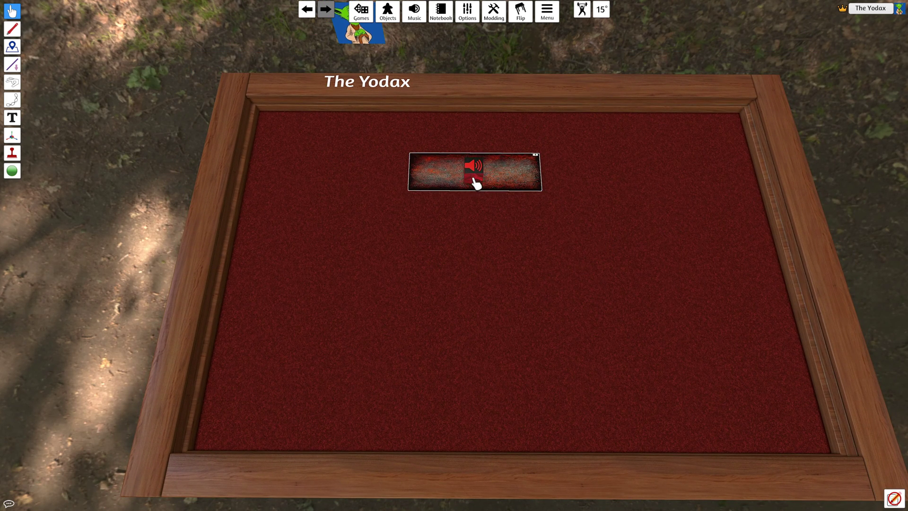
pyautogui.scroll(3, 507, 225)
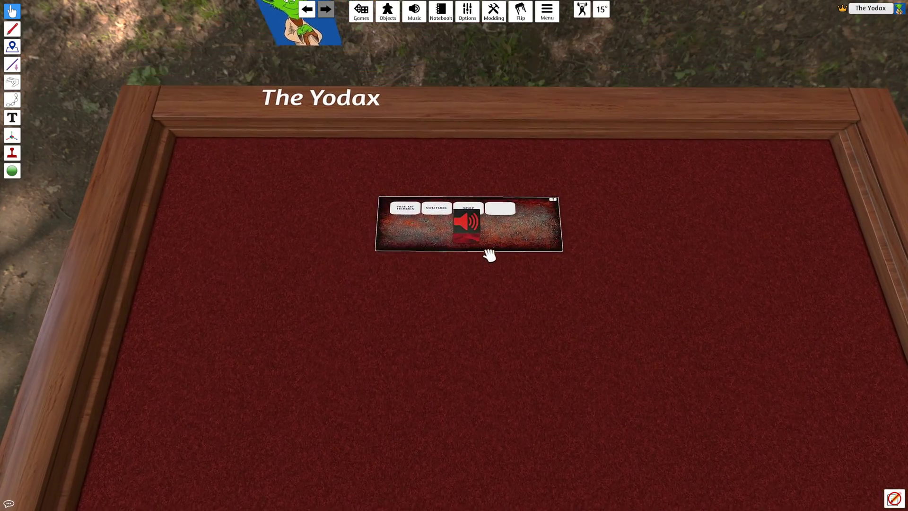
pyautogui.moveTo(454, 247); pyautogui.dragTo(318, 228)
pyautogui.scroll(3, 503, 276)
pyautogui.rightClick(501, 288)
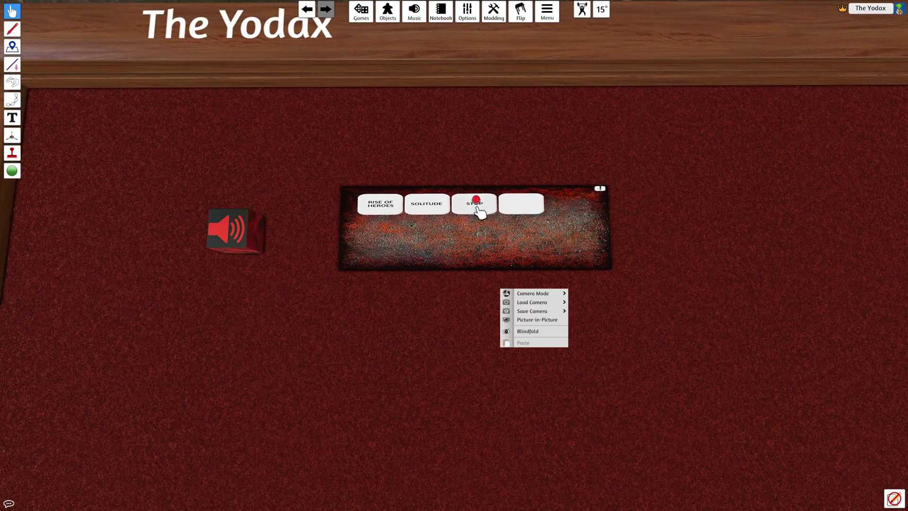
pyautogui.click(440, 291)
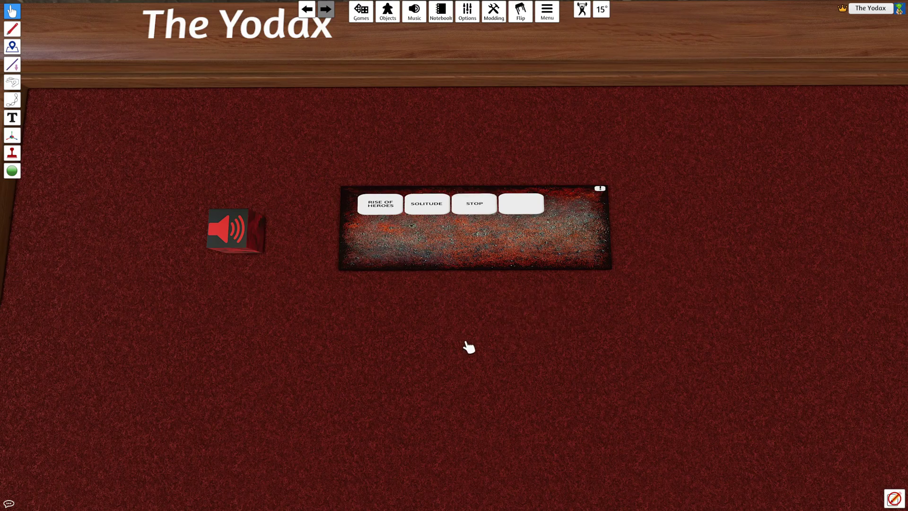
pyautogui.scroll(-3, 465, 340)
pyautogui.moveTo(465, 340); pyautogui.dragTo(468, 316, button='right')
pyautogui.scroll(2, 469, 317)
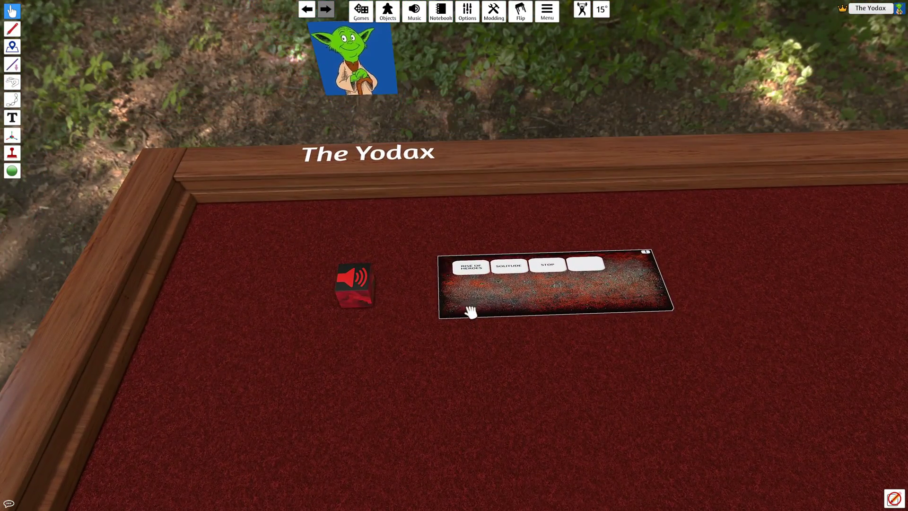
# - Play the Solitude effect and nudge the cube slightly to the right
pyautogui.click(507, 271)
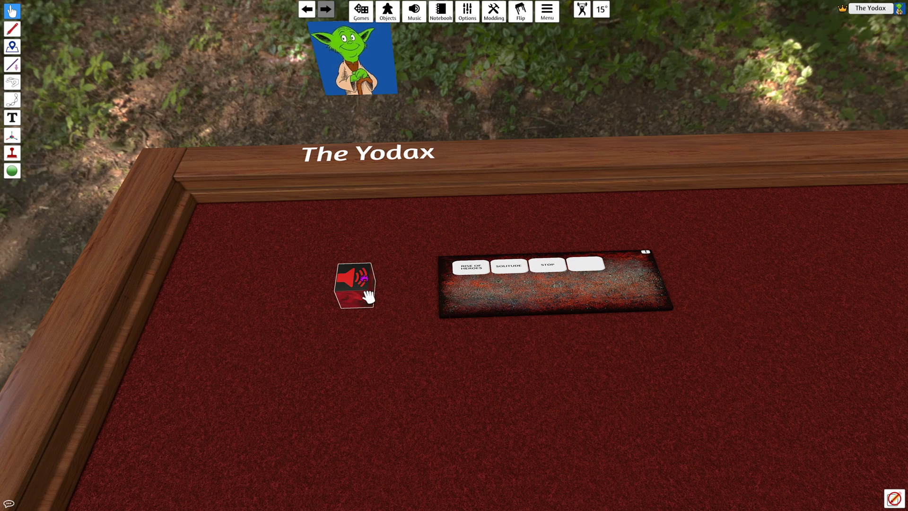
pyautogui.moveTo(369, 300); pyautogui.dragTo(385, 298)
pyautogui.scroll(-2, 531, 341)
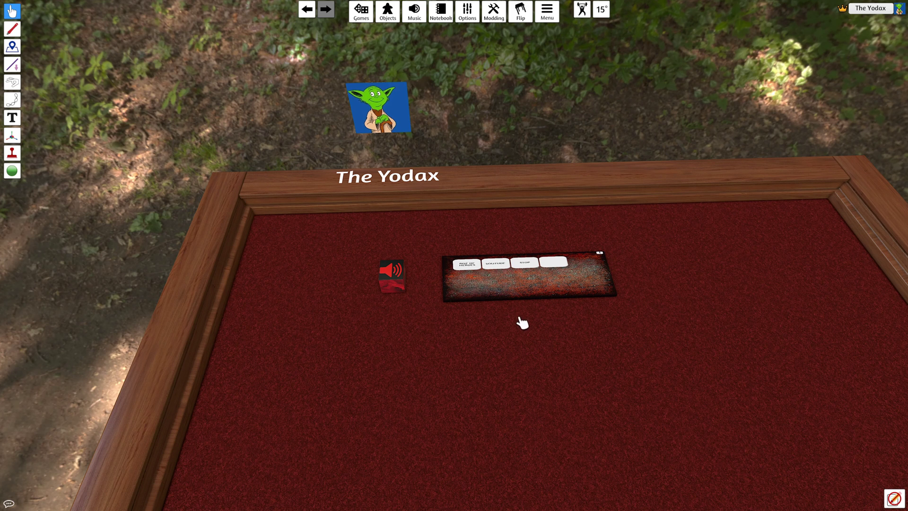
pyautogui.scroll(-3, 520, 331)
# - Orbit the camera around the table to view the soundboard and cube from several angles
pyautogui.moveTo(471, 363); pyautogui.dragTo(520, 321, button='right')
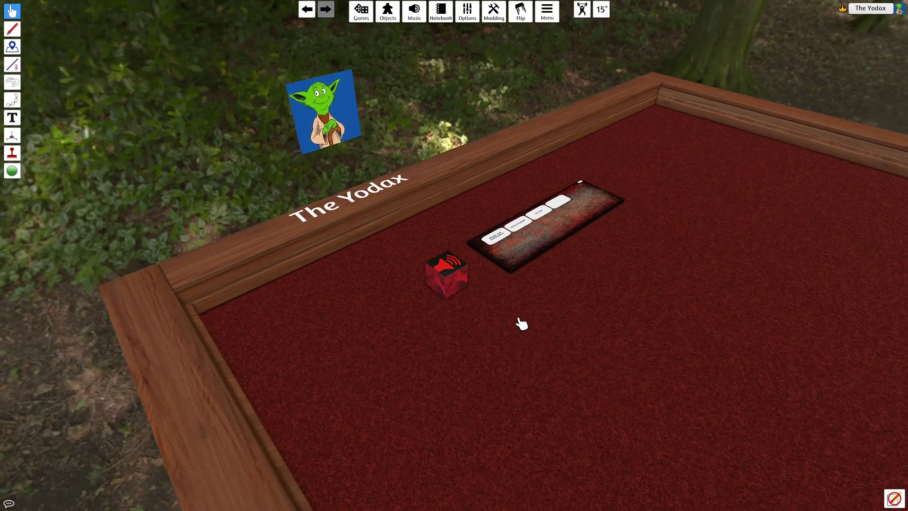
pyautogui.scroll(5, 521, 320)
pyautogui.scroll(-3, 493, 345)
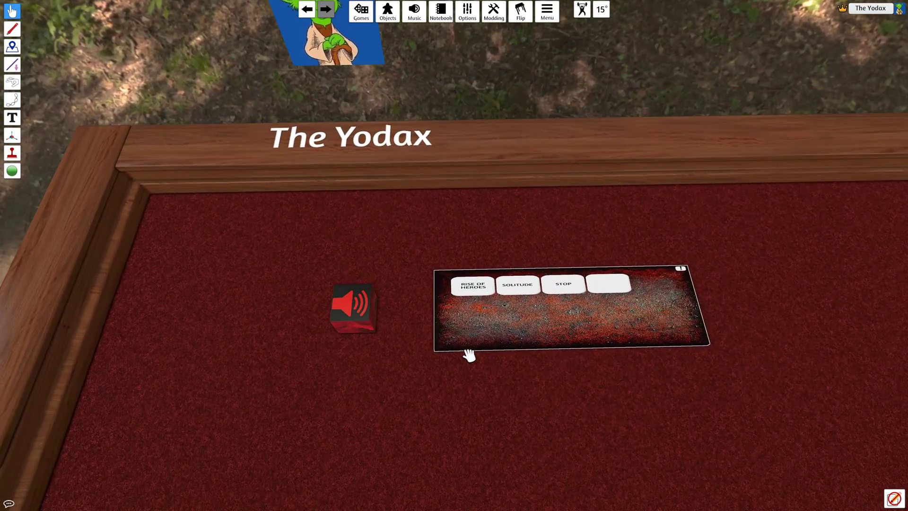
pyautogui.moveTo(468, 357); pyautogui.dragTo(475, 336, button='right')
pyautogui.scroll(3, 509, 335)
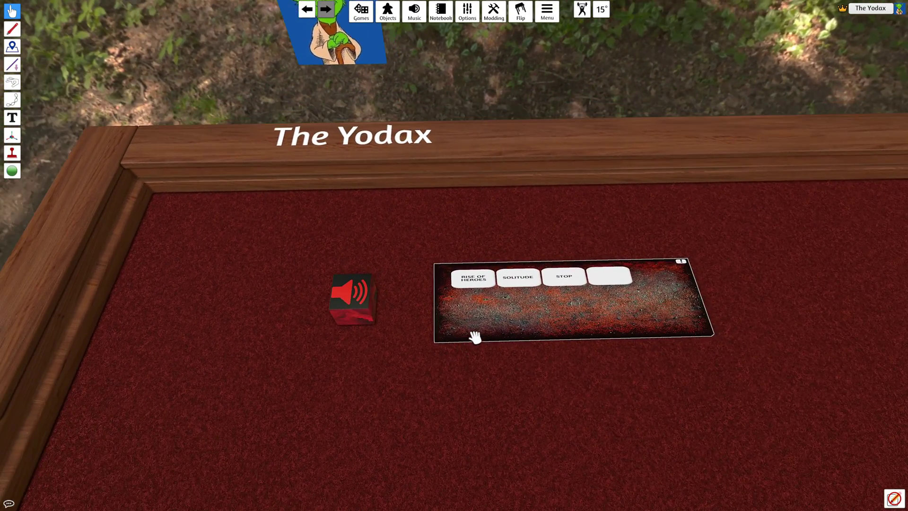
pyautogui.scroll(3, 478, 333)
pyautogui.scroll(2, 480, 330)
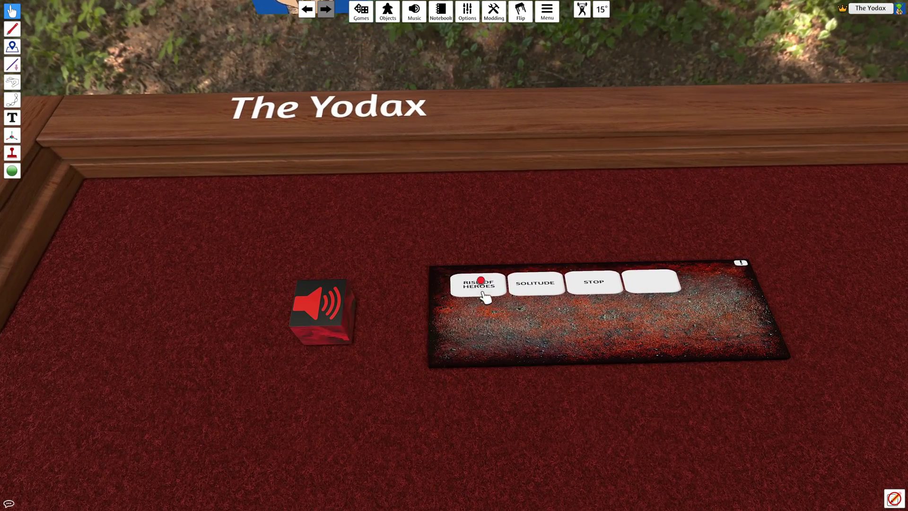
pyautogui.scroll(-2, 531, 367)
pyautogui.moveTo(531, 367)
pyautogui.mouseDown(button='right')
pyautogui.moveTo(487, 337)
pyautogui.moveTo(535, 365)
pyautogui.mouseUp(button='right')
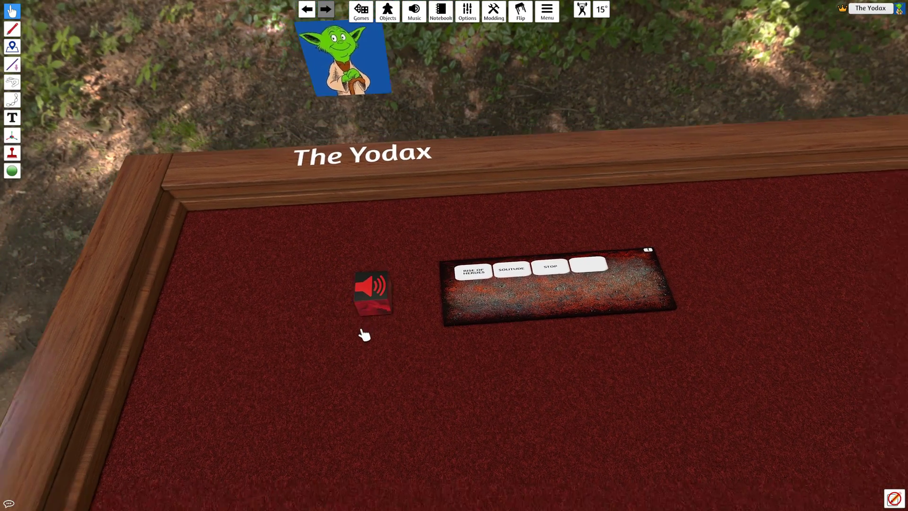
pyautogui.moveTo(563, 379); pyautogui.dragTo(541, 338, button='right')
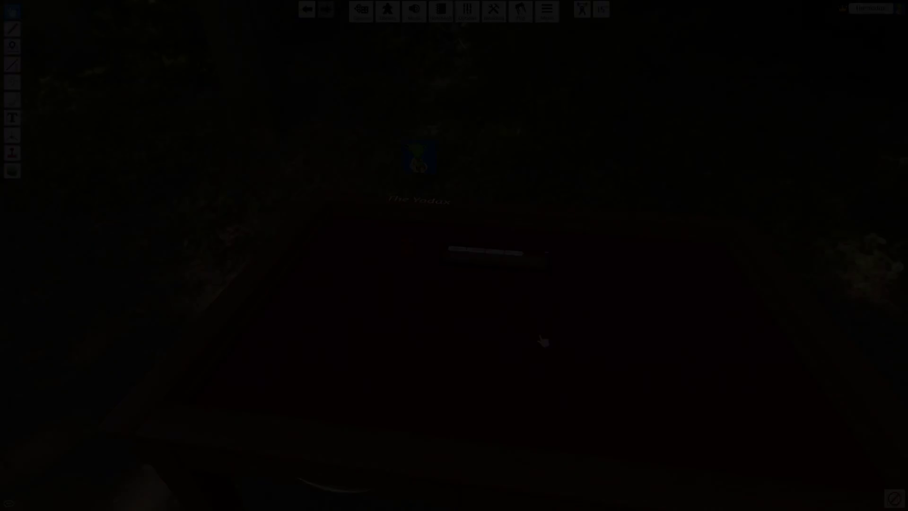